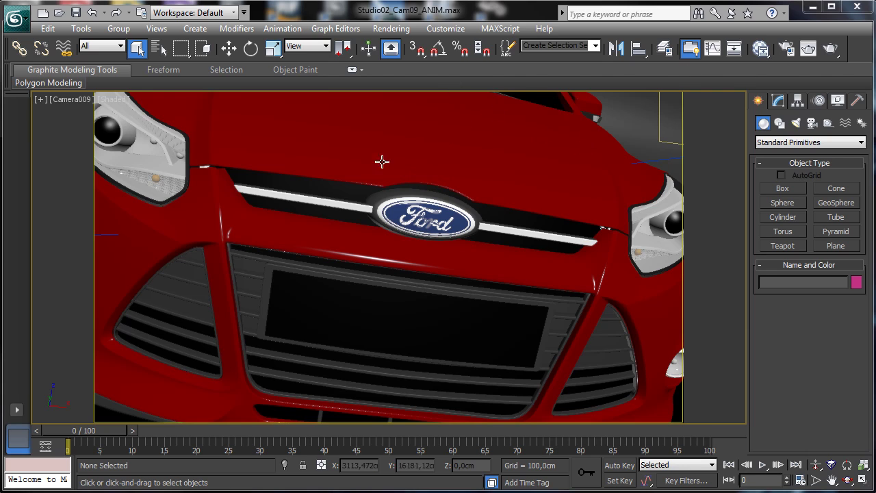
# Step: Switch the viewport from Camera009 to Camera001, then to a free Perspective view of the red car
pyautogui.click(79, 103)
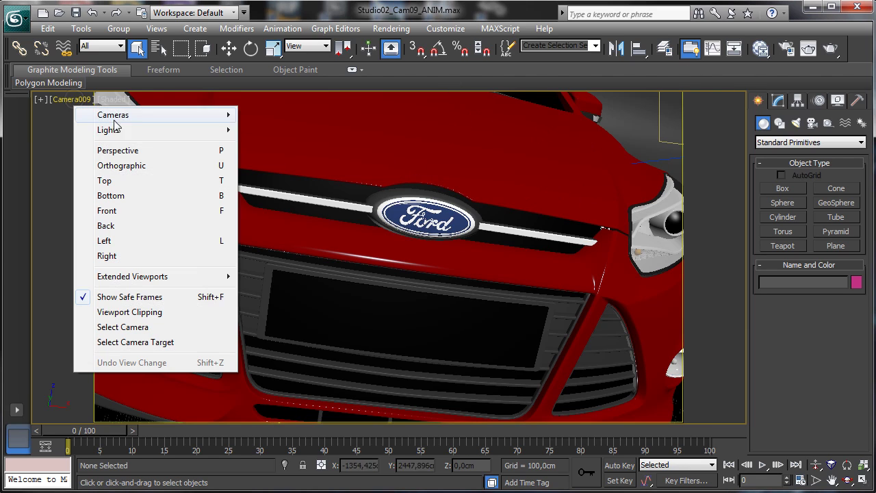
pyautogui.moveTo(165, 116)
pyautogui.click(296, 116)
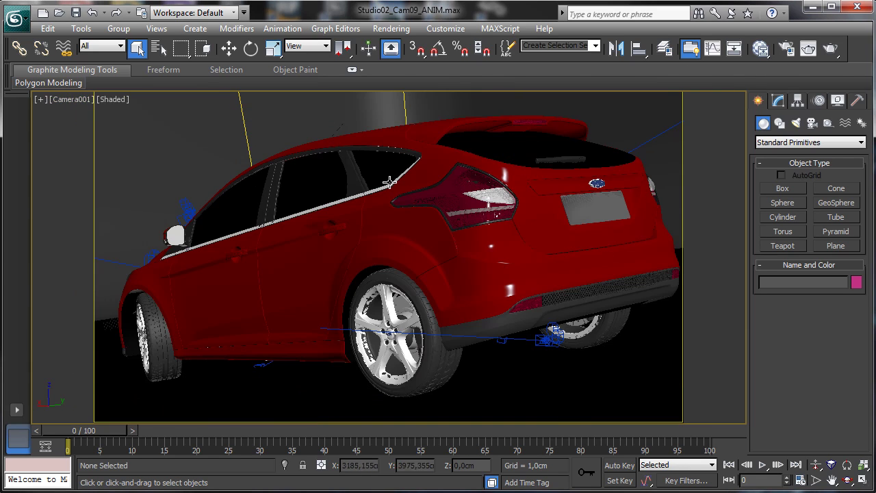
pyautogui.click(78, 101)
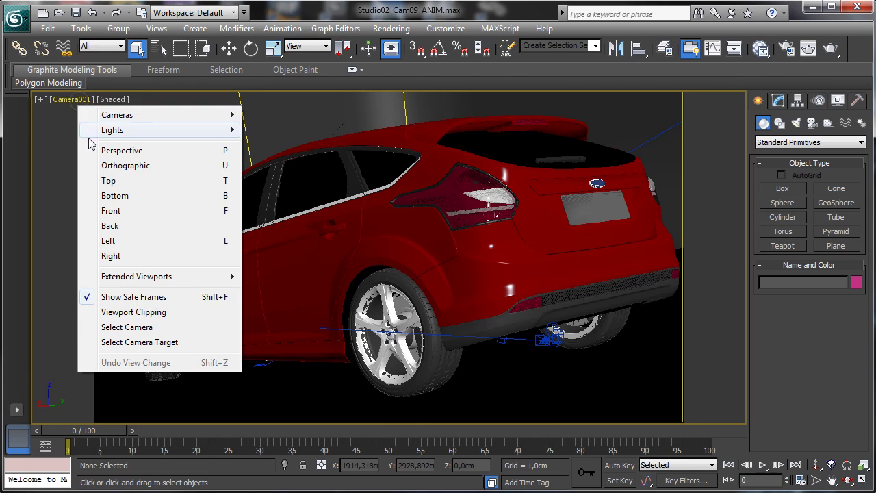
pyautogui.click(122, 150)
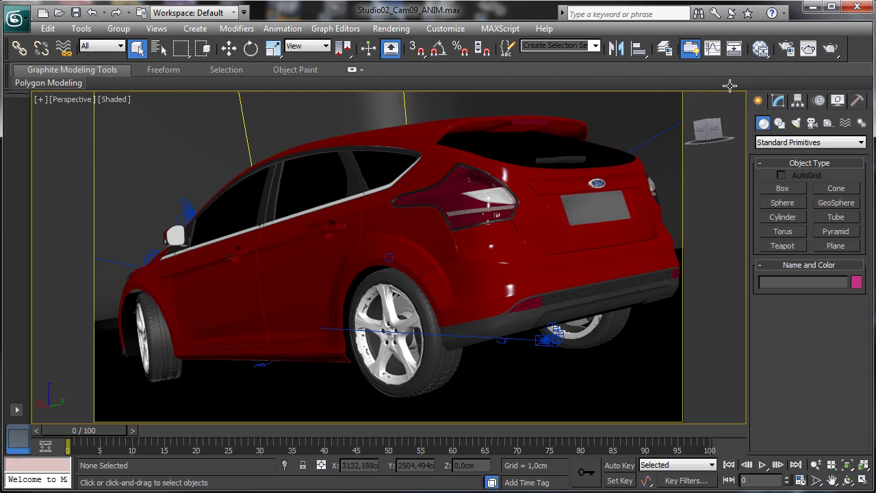
# Step: Open Render Setup, check the Common tab's 1280×720 output, and expand the render-mode dropdown
pyautogui.click(791, 51)
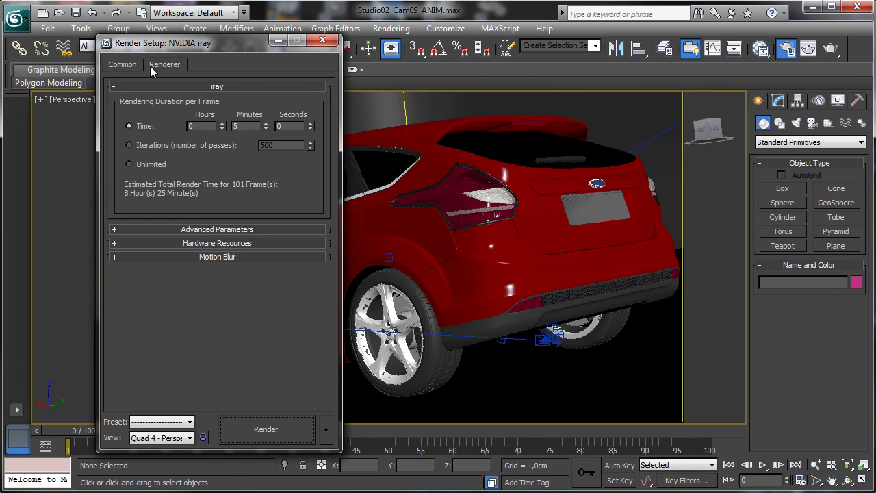
pyautogui.click(132, 66)
pyautogui.click(168, 68)
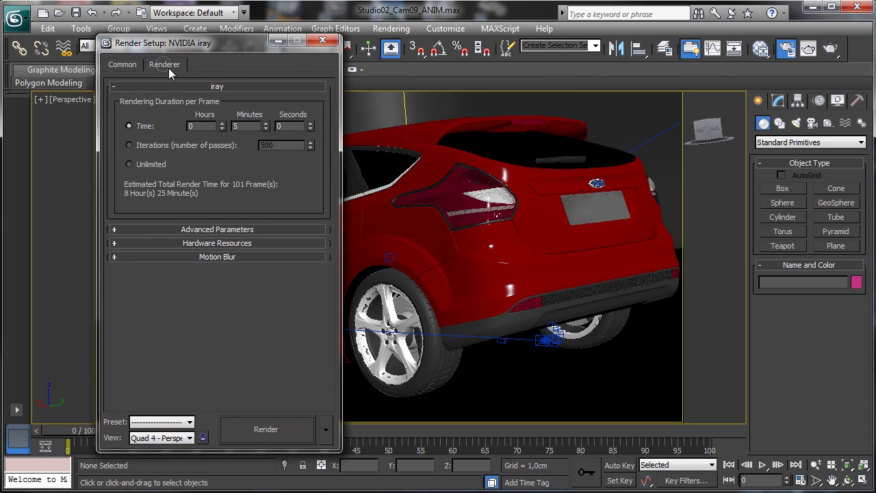
pyautogui.click(126, 66)
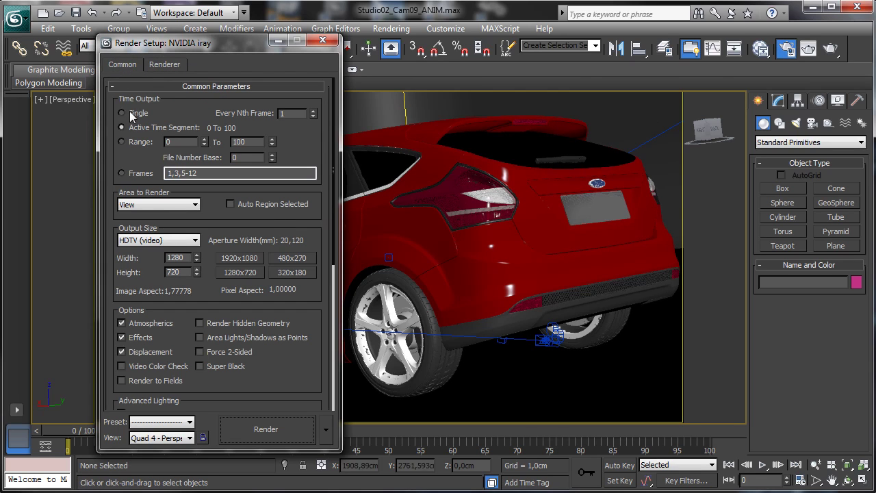
pyautogui.doubleClick(187, 257)
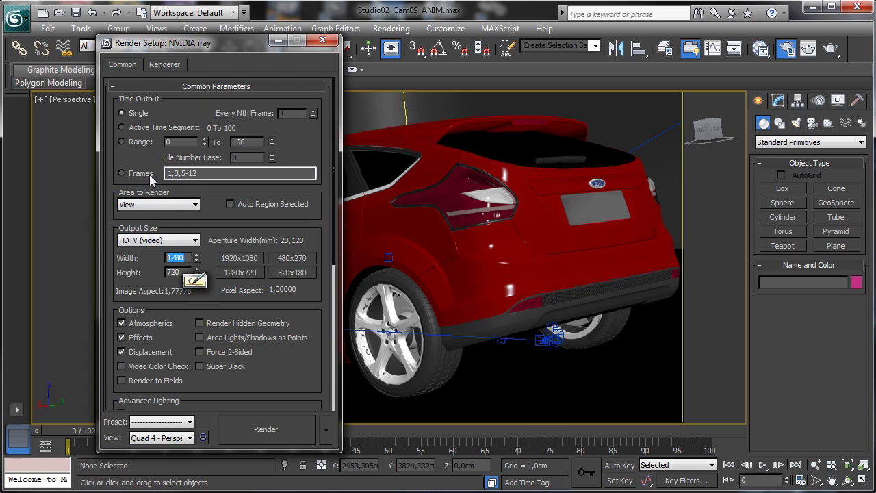
pyautogui.click(327, 430)
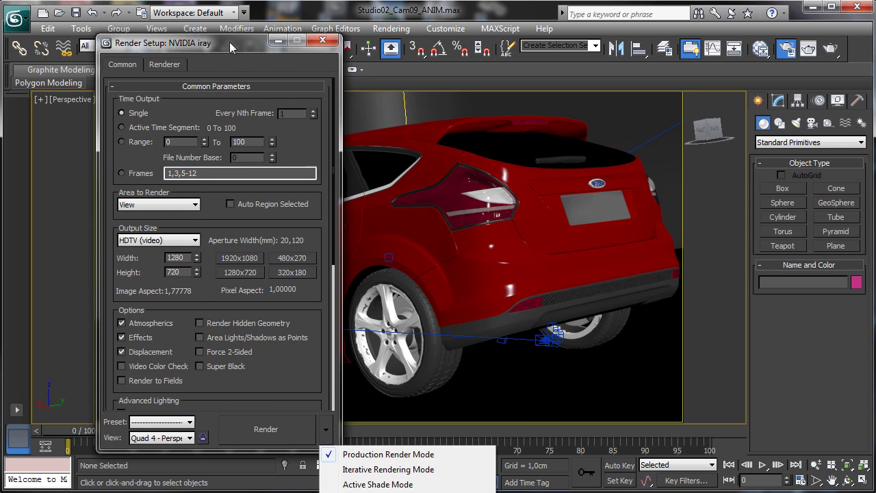
pyautogui.moveTo(237, 41); pyautogui.dragTo(246, 18)
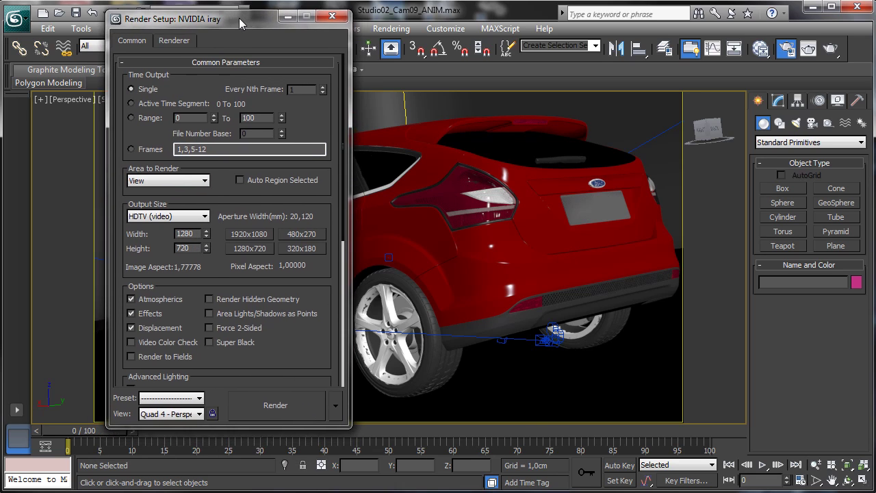
pyautogui.click(337, 408)
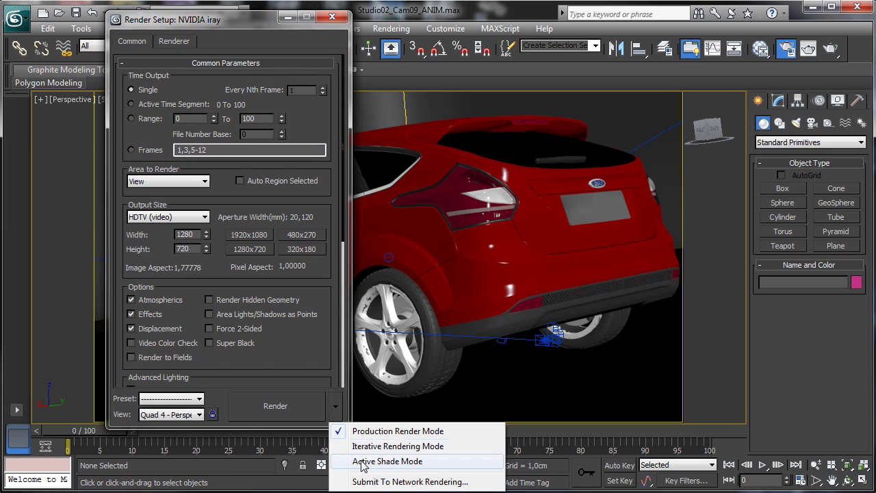
# Step: Switch to ActiveShade mode, lock the image aspect, and set output width to 400 (400×300)
pyautogui.click(387, 462)
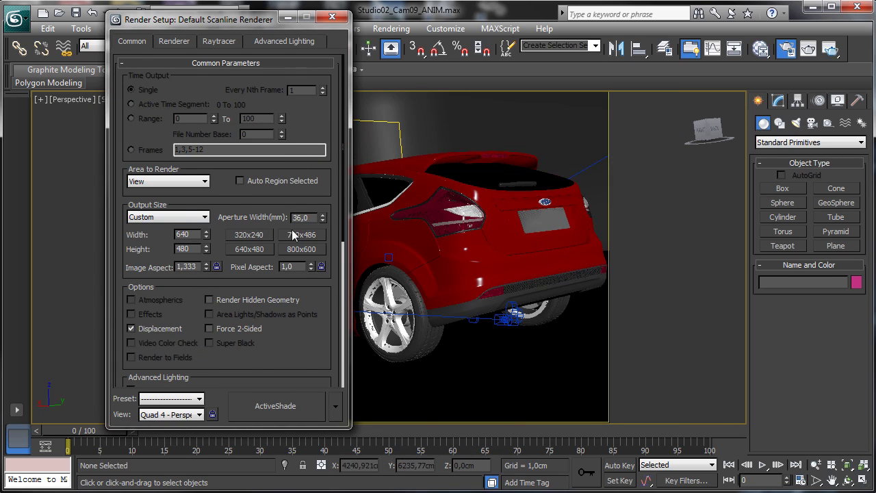
pyautogui.doubleClick(184, 234)
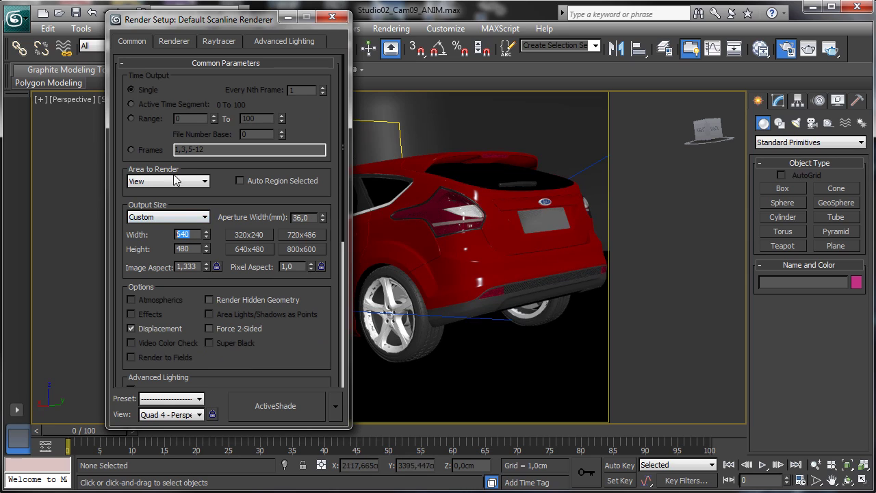
pyautogui.click(217, 267)
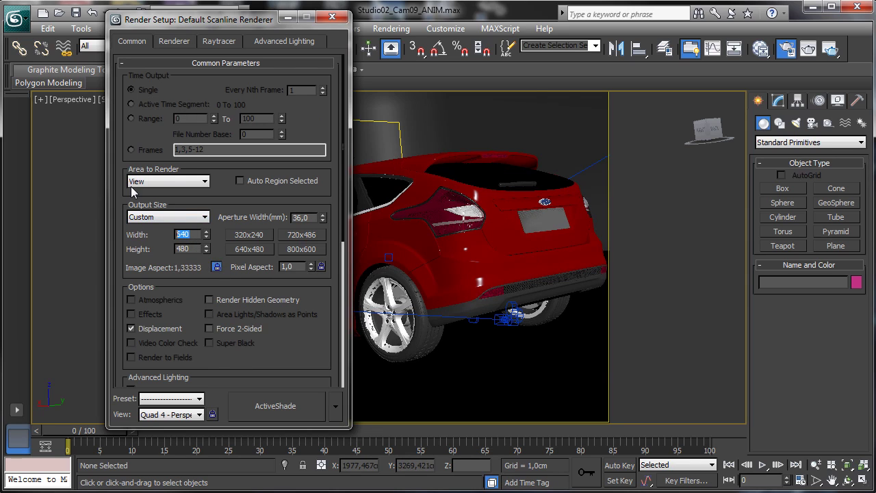
pyautogui.write('400')
pyautogui.press('Return')
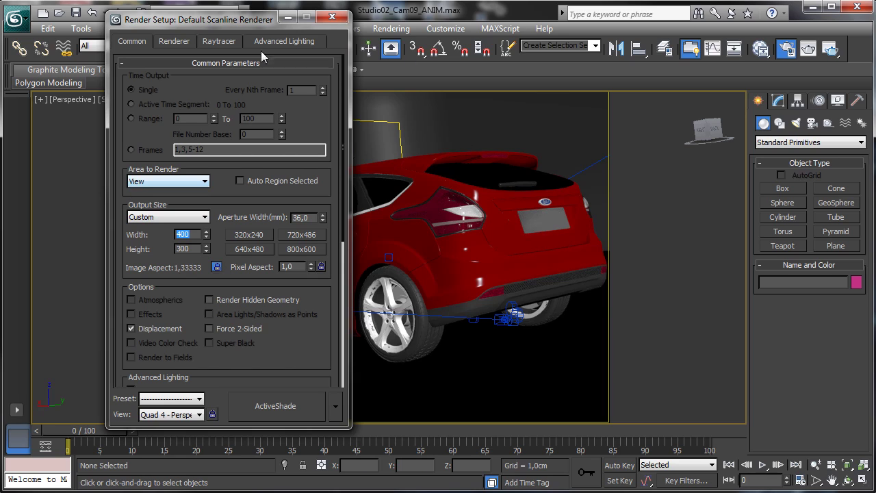
pyautogui.moveTo(231, 21); pyautogui.dragTo(134, 28)
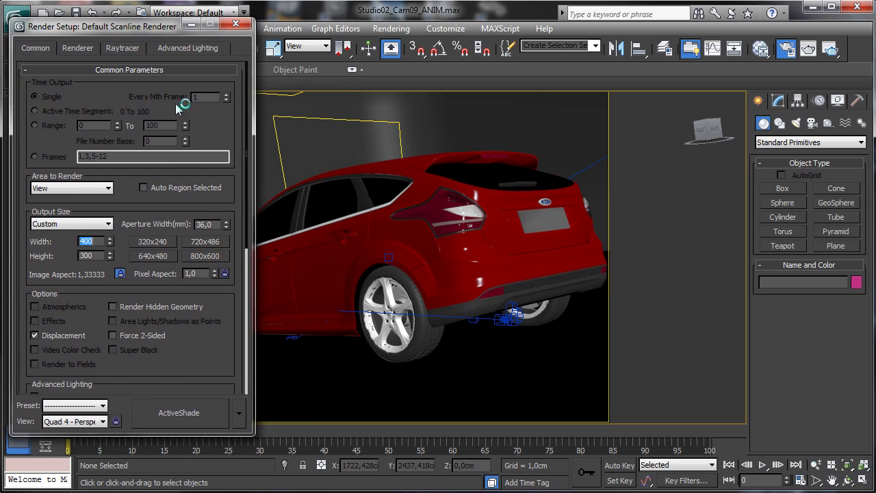
# Step: Assign NVIDIA iray as the ActiveShade renderer and show its Renderer tab settings
pyautogui.click(78, 49)
pyautogui.click(38, 49)
pyautogui.scroll(-5, 170, 345)
pyautogui.click(159, 386)
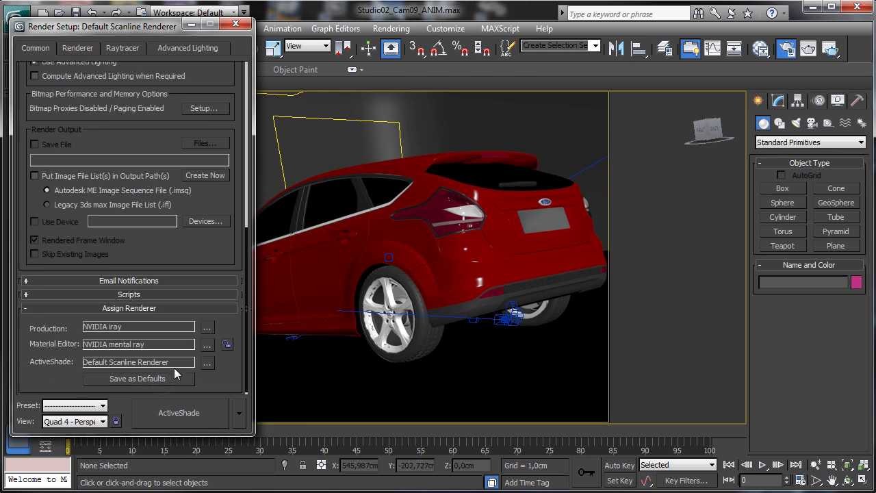
pyautogui.click(207, 362)
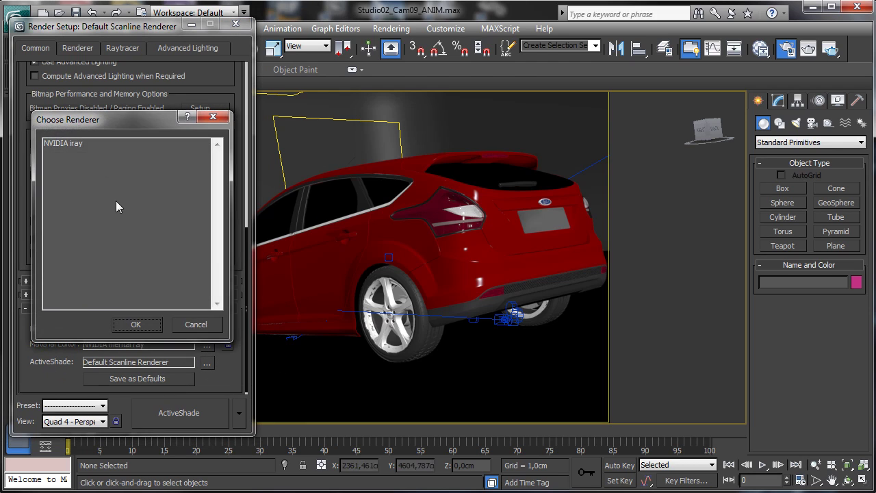
pyautogui.doubleClick(81, 144)
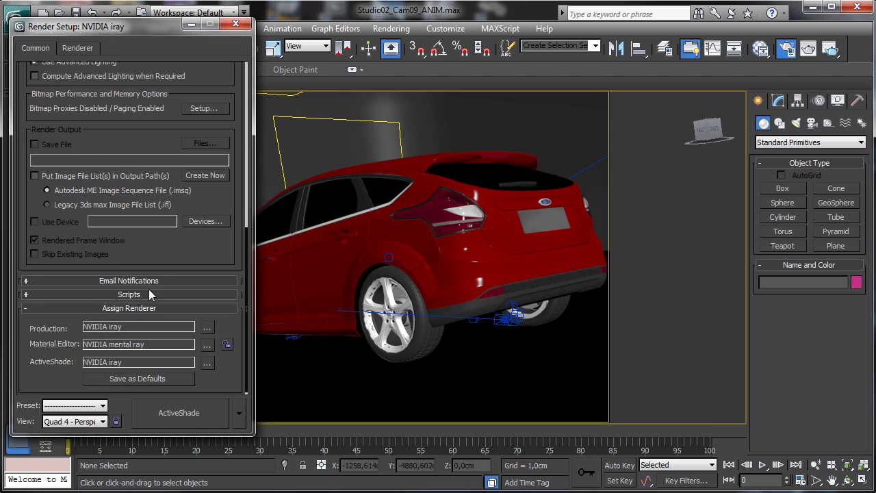
pyautogui.click(86, 48)
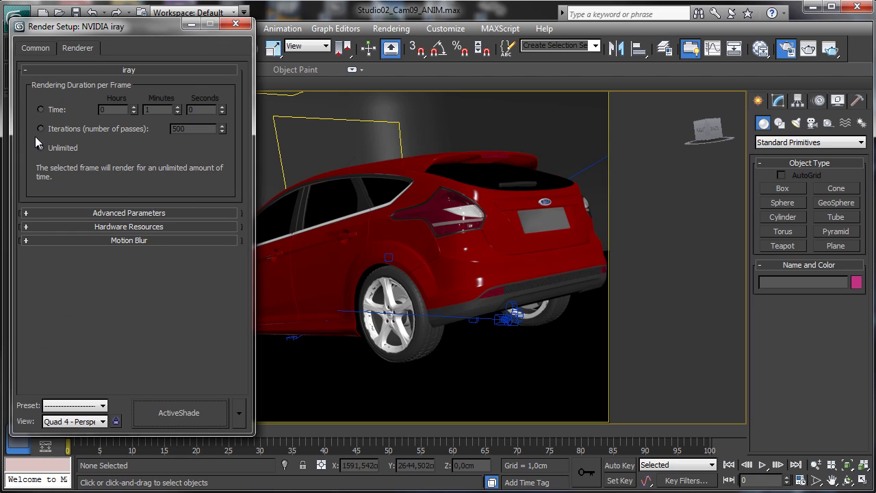
# Step: Disable the Tesla C2050 GPU in iray Hardware Resources and keep rendering duration Unlimited
pyautogui.click(117, 226)
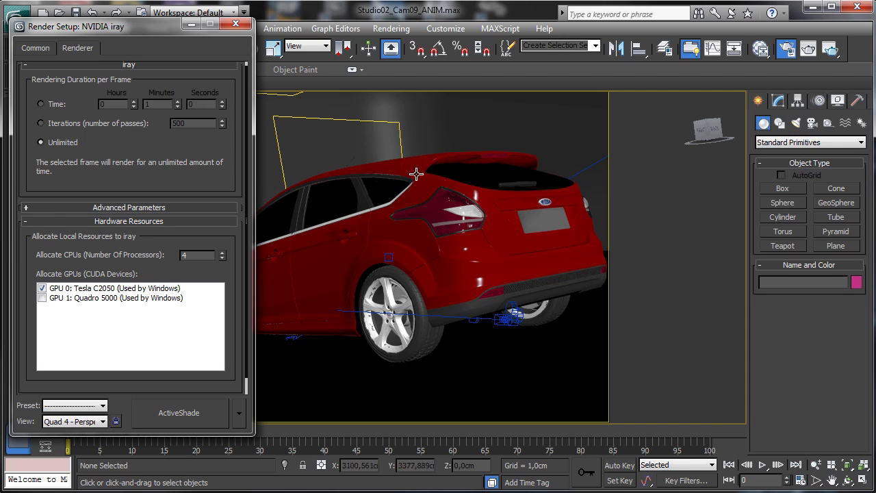
pyautogui.click(42, 288)
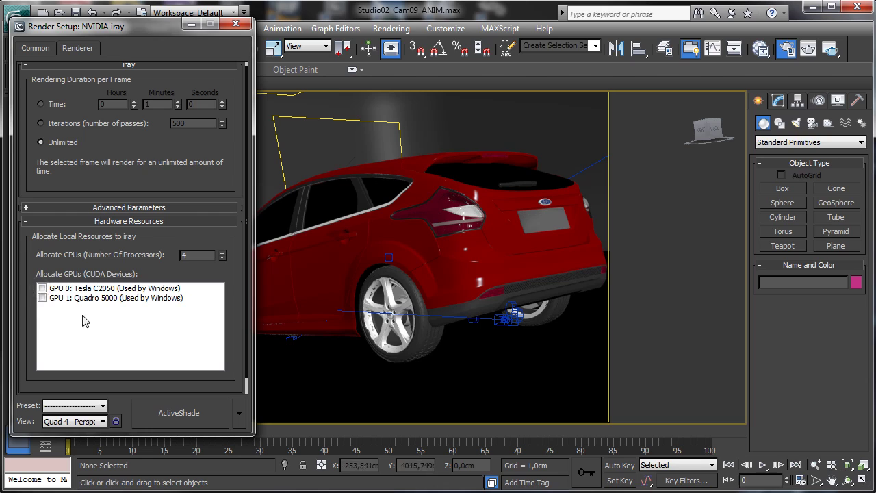
pyautogui.click(119, 221)
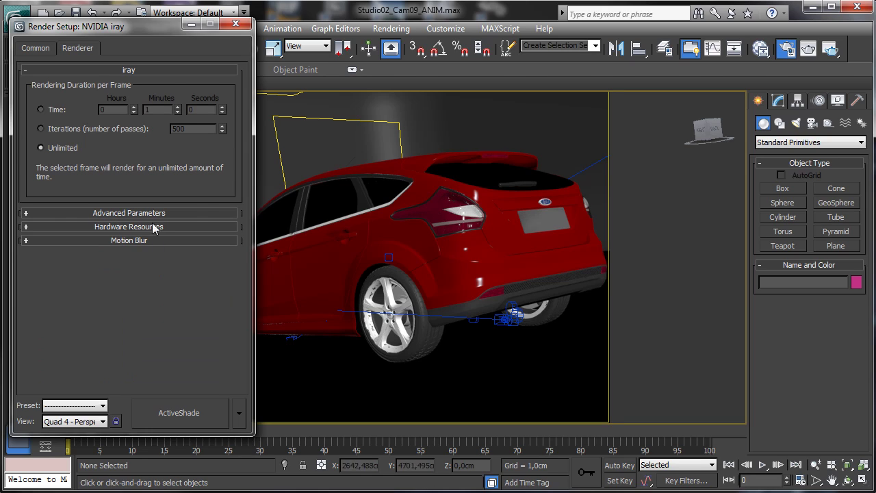
pyautogui.click(42, 128)
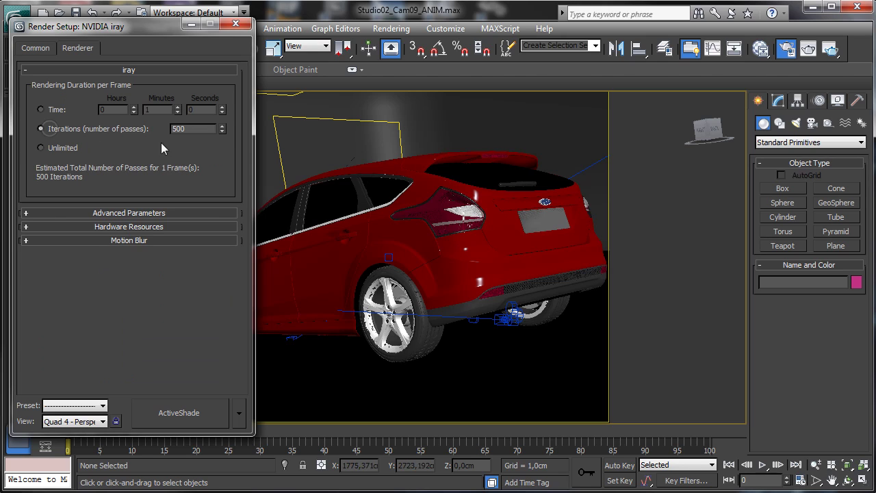
pyautogui.doubleClick(198, 130)
pyautogui.click(43, 148)
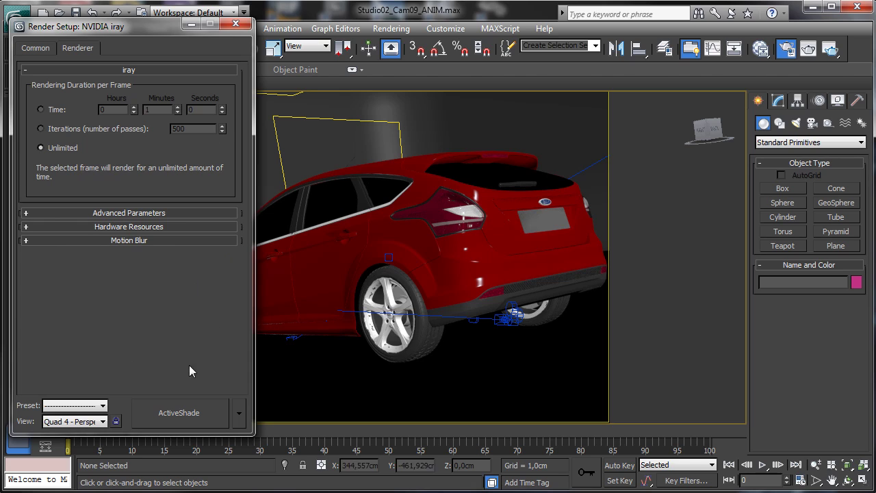
# Step: Launch the ActiveShade render, close Render Setup, and orbit the view to show the car's side
pyautogui.click(171, 411)
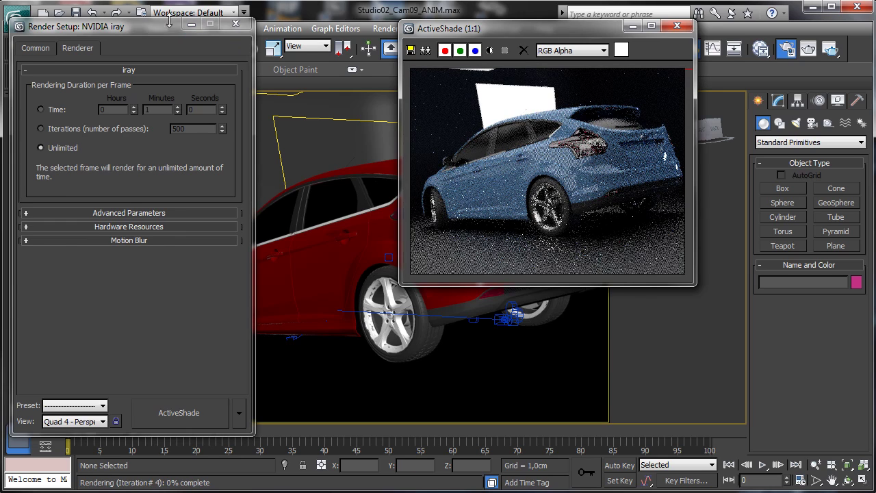
pyautogui.click(235, 24)
pyautogui.moveTo(541, 32); pyautogui.dragTo(160, 135)
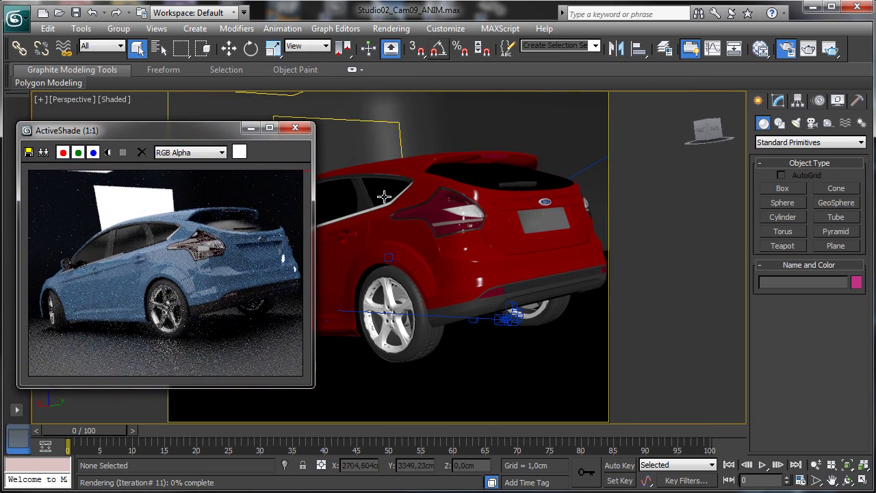
pyautogui.click(446, 271)
pyautogui.click(847, 481)
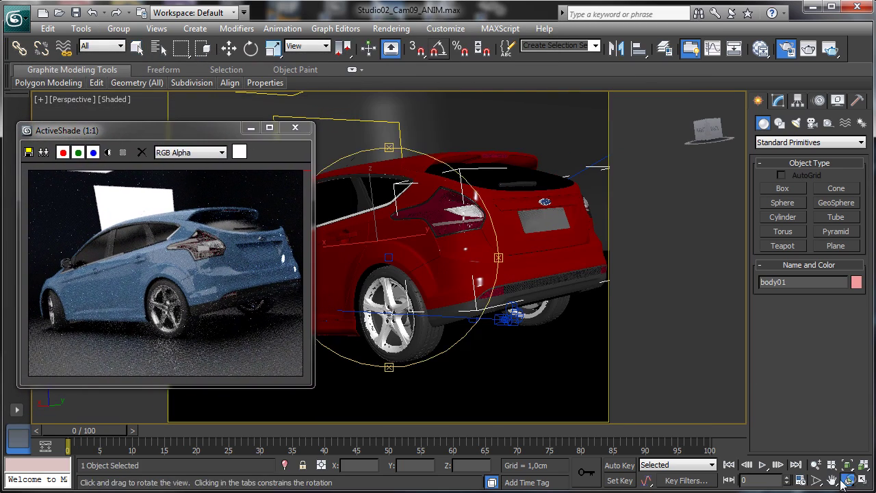
pyautogui.moveTo(401, 264); pyautogui.dragTo(421, 286)
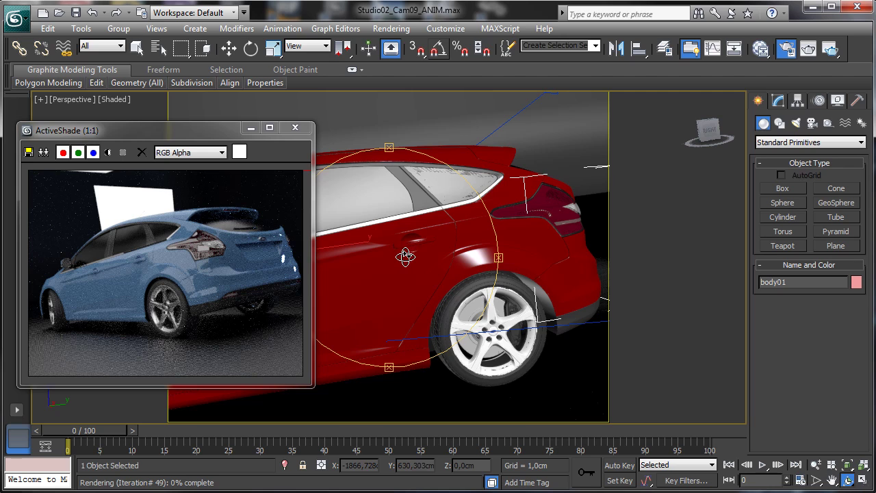
# Step: Switch to Camera001 and set iray to render 50 iterations per frame
pyautogui.press('c')
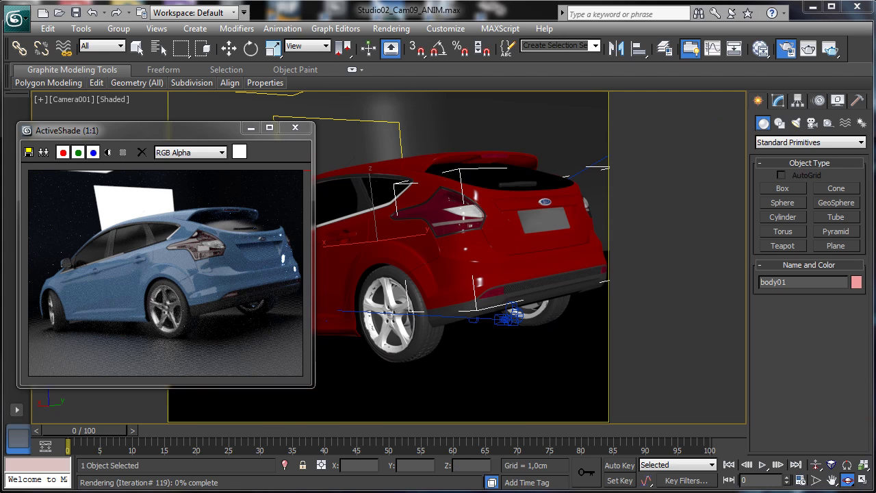
pyautogui.press('F10')
pyautogui.click(492, 144)
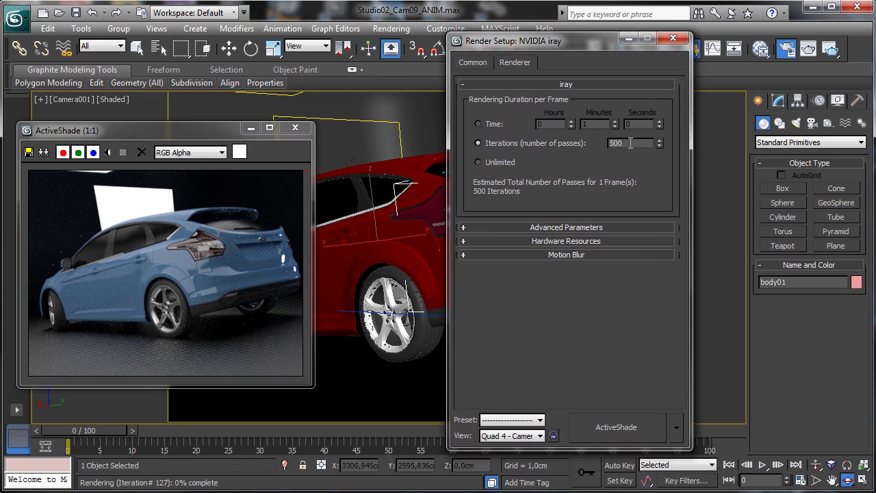
pyautogui.write('50')
pyautogui.press('Return')
# Step: Enable both the Tesla C2050 and Quadro 5000 GPUs and re-render ActiveShade
pyautogui.click(559, 243)
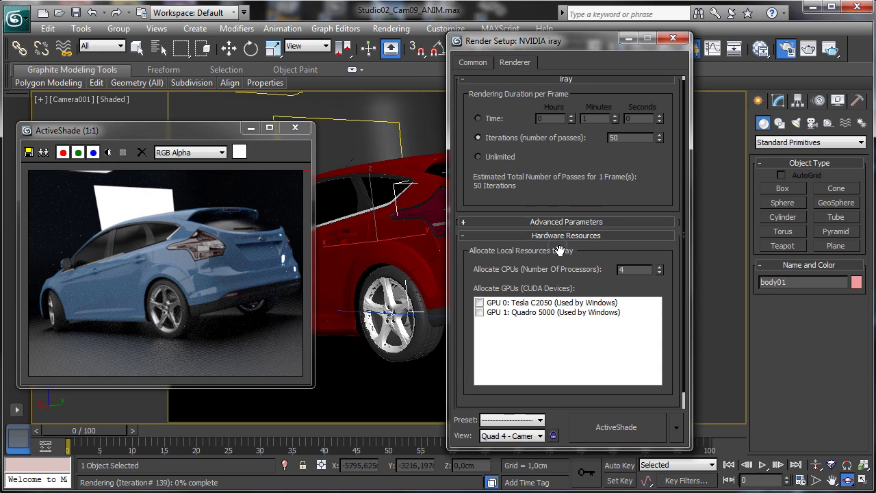
pyautogui.click(480, 303)
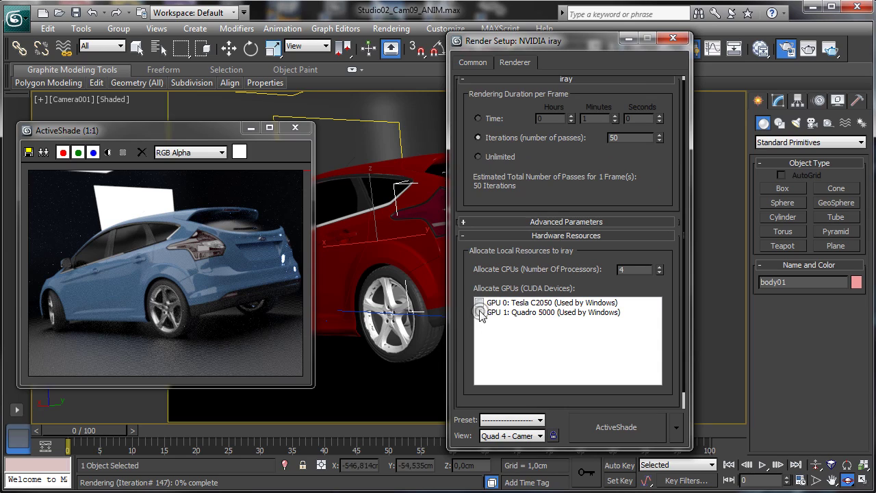
pyautogui.click(480, 312)
pyautogui.click(618, 425)
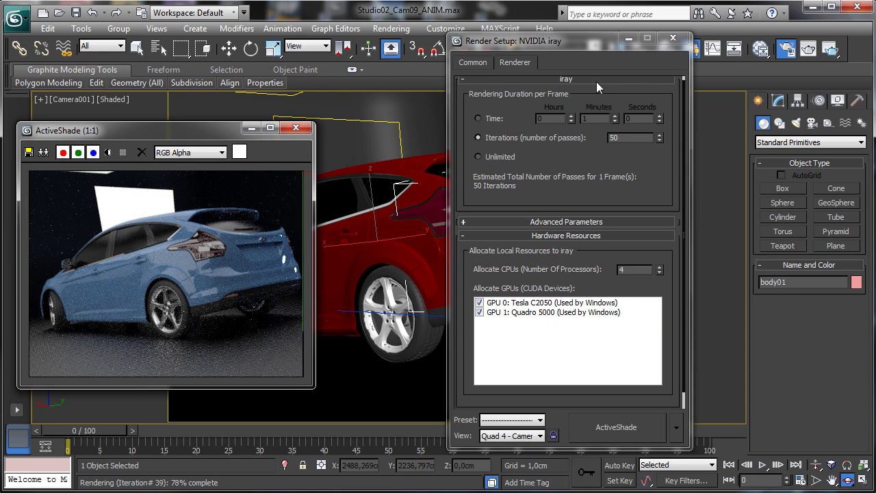
pyautogui.moveTo(587, 40); pyautogui.dragTo(481, 9)
# Step: Close Render Setup and orbit, truck and dolly Camera001 until it faces the red car's front
pyautogui.click(566, 7)
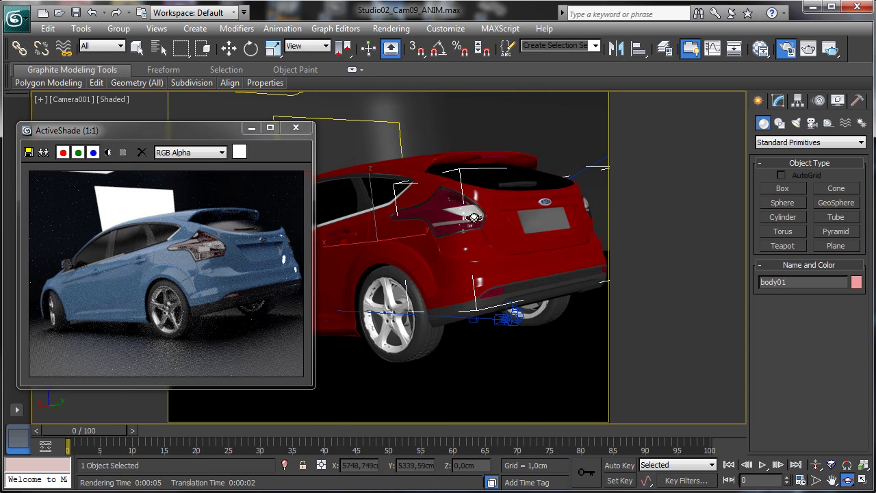
pyautogui.moveTo(483, 228); pyautogui.dragTo(493, 328)
pyautogui.click(832, 480)
pyautogui.moveTo(643, 397); pyautogui.dragTo(649, 301)
pyautogui.moveTo(556, 295); pyautogui.dragTo(535, 277)
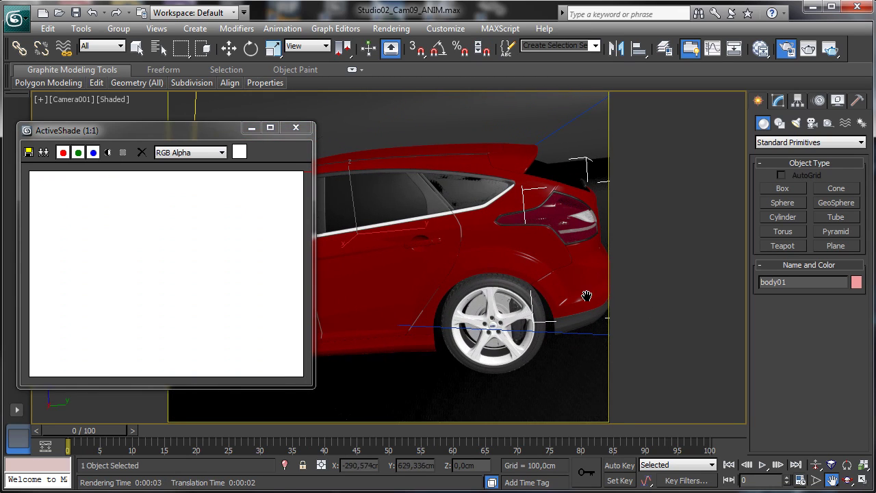
pyautogui.click(848, 480)
pyautogui.moveTo(490, 304); pyautogui.dragTo(530, 295)
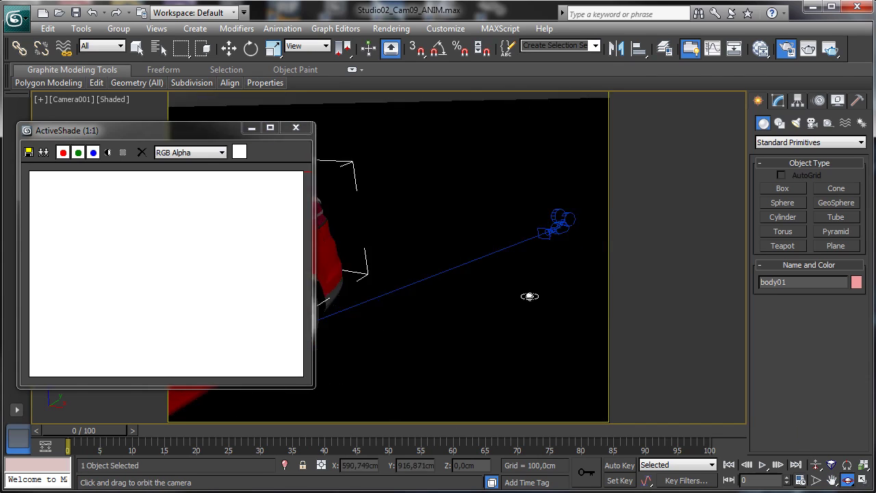
pyautogui.click(831, 480)
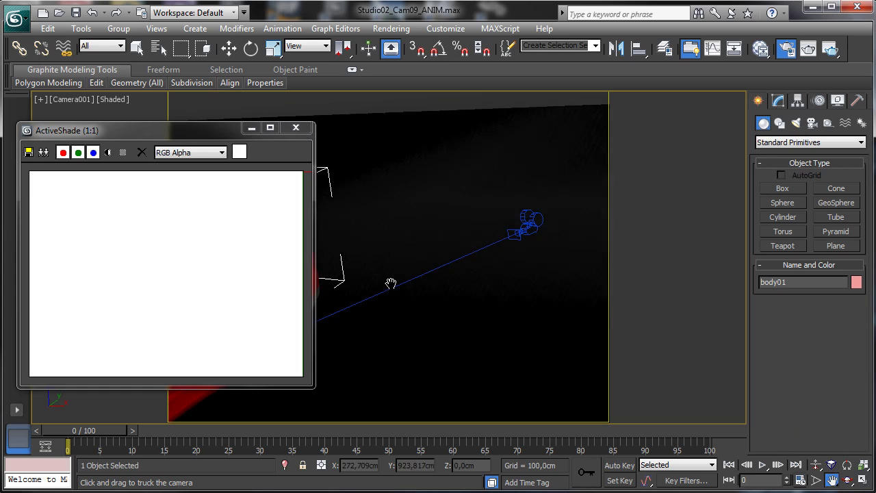
pyautogui.moveTo(391, 285); pyautogui.dragTo(587, 219)
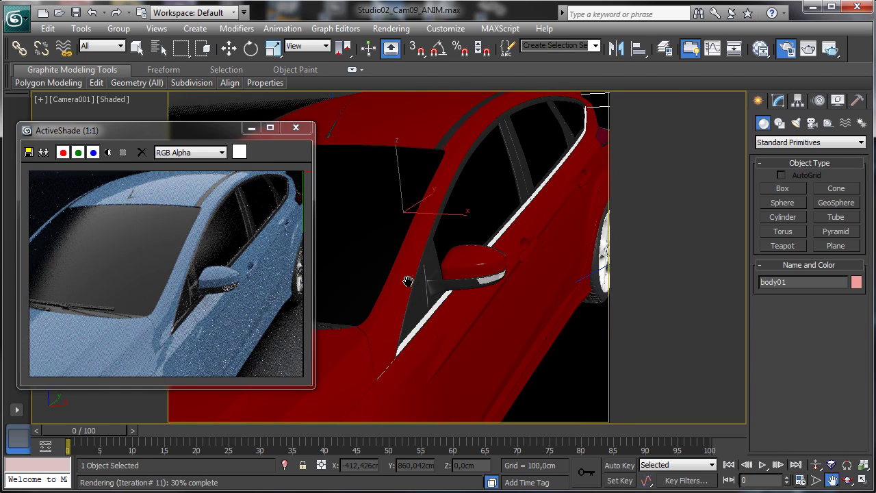
pyautogui.moveTo(485, 230); pyautogui.dragTo(596, 141)
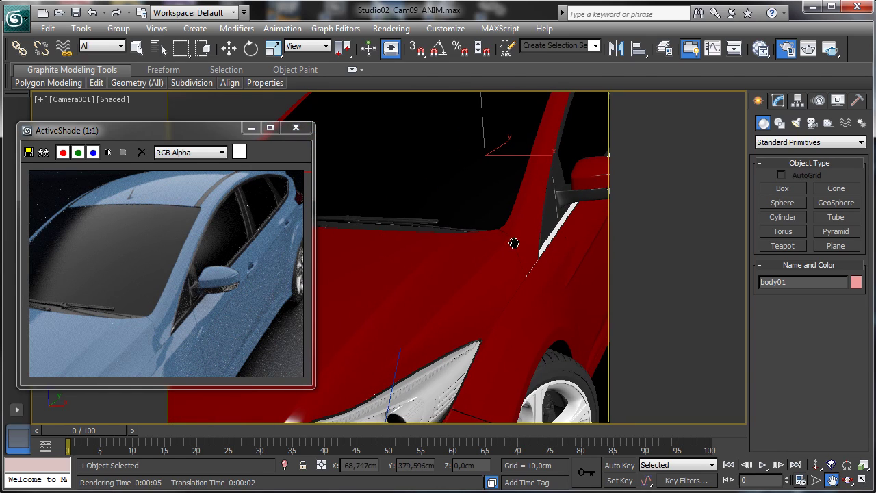
pyautogui.click(816, 465)
pyautogui.moveTo(426, 210); pyautogui.dragTo(448, 248)
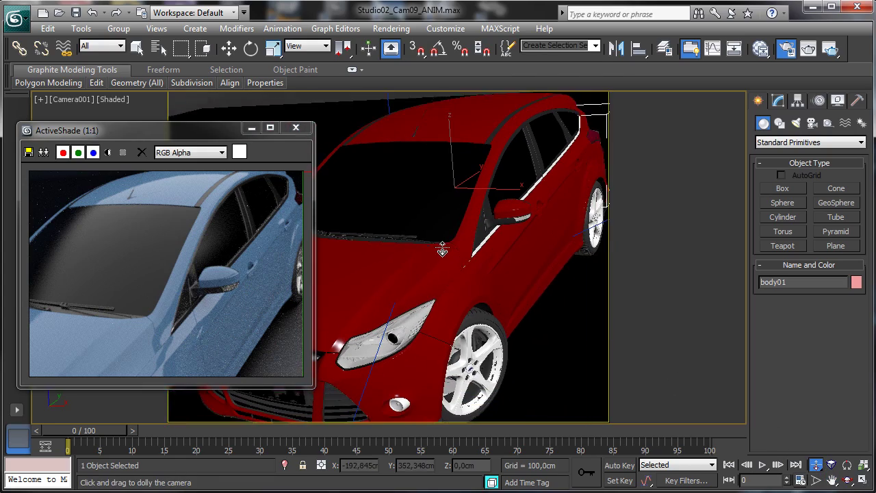
pyautogui.hotkey('ctrl', 'r')
pyautogui.moveTo(394, 288); pyautogui.dragTo(424, 264)
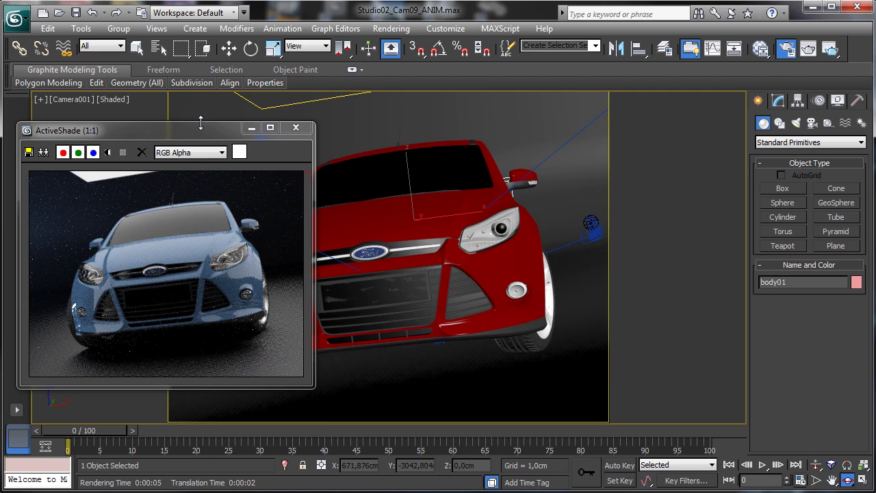
pyautogui.click(138, 46)
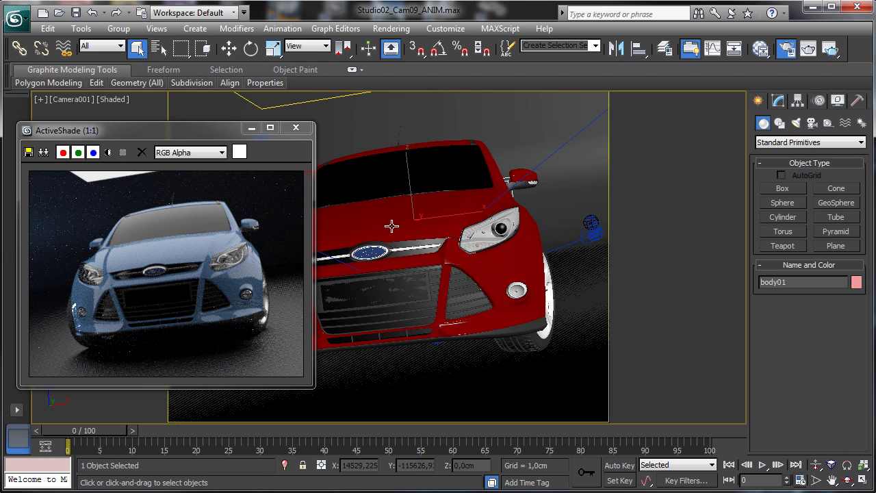
pyautogui.click(414, 207)
pyautogui.press('w')
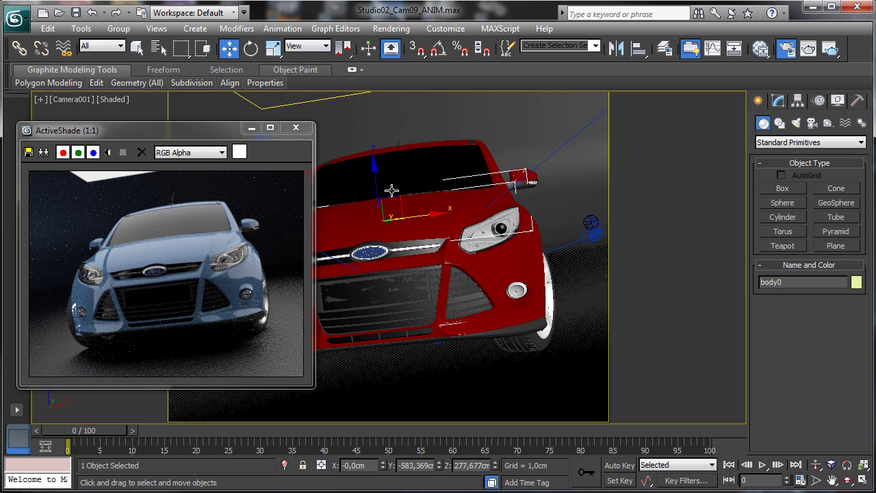
pyautogui.moveTo(389, 144); pyautogui.dragTo(381, 70)
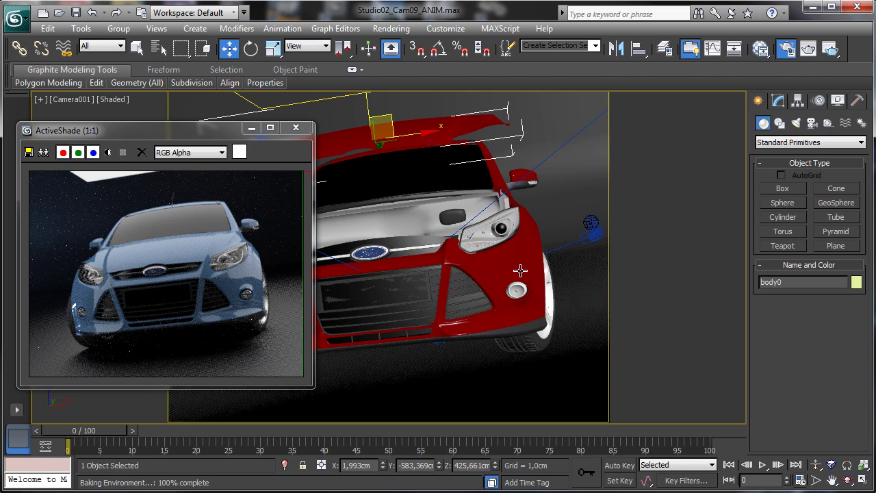
pyautogui.click(91, 13)
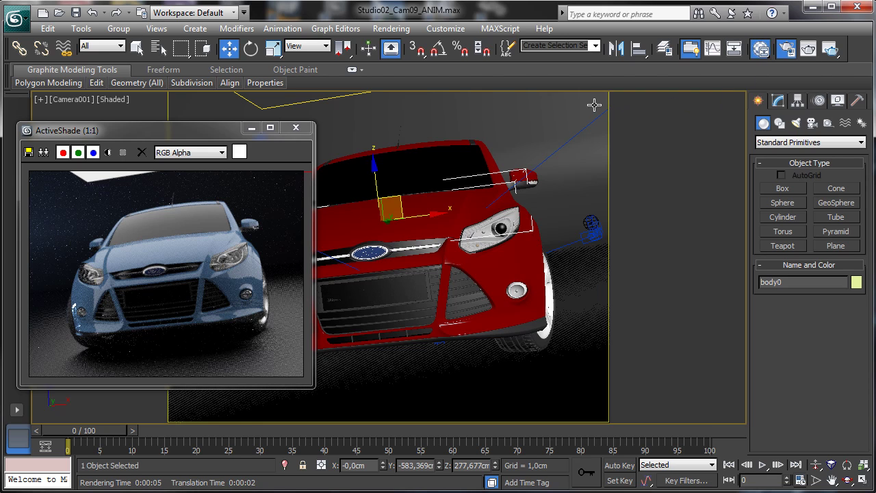
# Step: Open the Material Editor and switch it to Compact Material Editor mode
pyautogui.press('m')
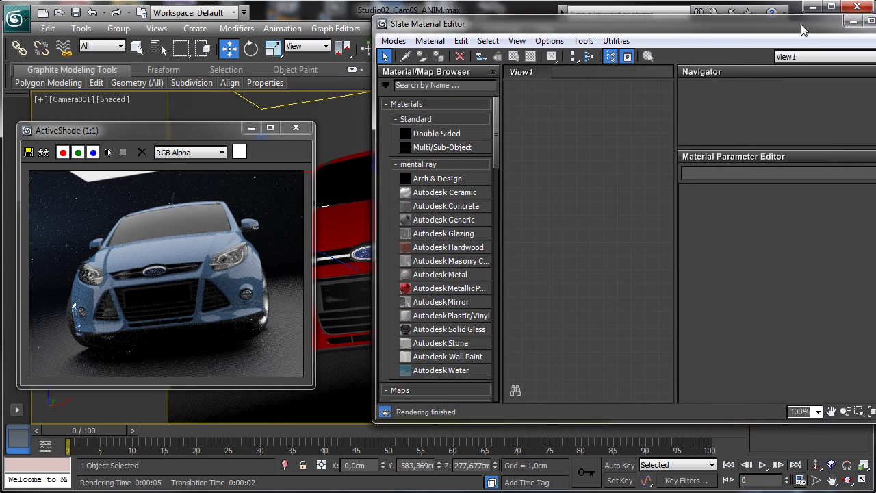
pyautogui.moveTo(418, 10); pyautogui.dragTo(555, 49)
pyautogui.click(538, 67)
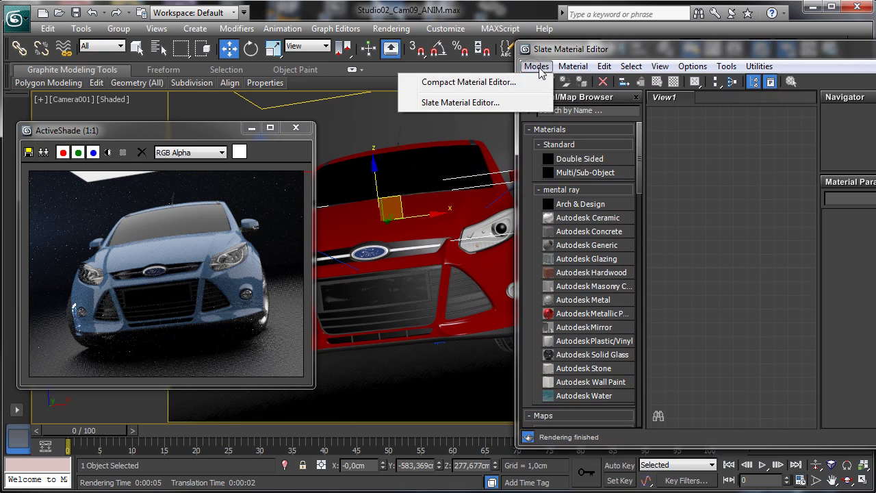
pyautogui.click(507, 83)
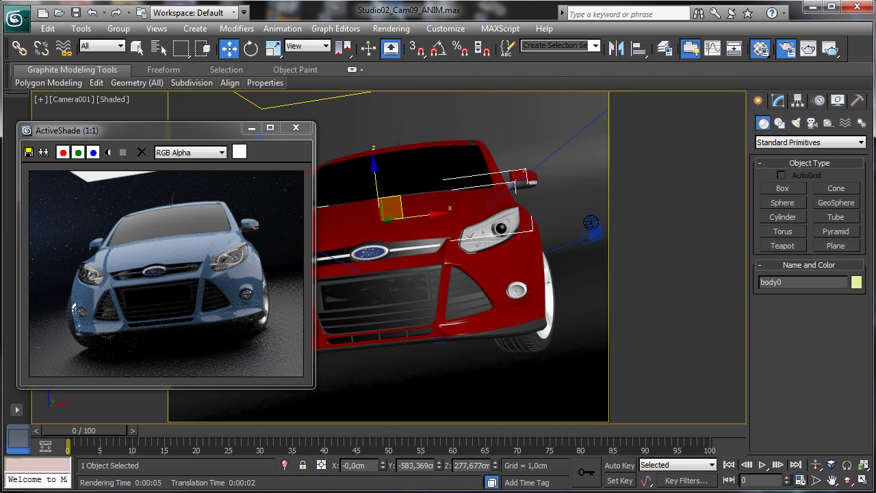
# Step: In Render Setup's Assign Renderer, keep NVIDIA mental ray as the Material Editor renderer
pyautogui.press('F10')
pyautogui.click(579, 33)
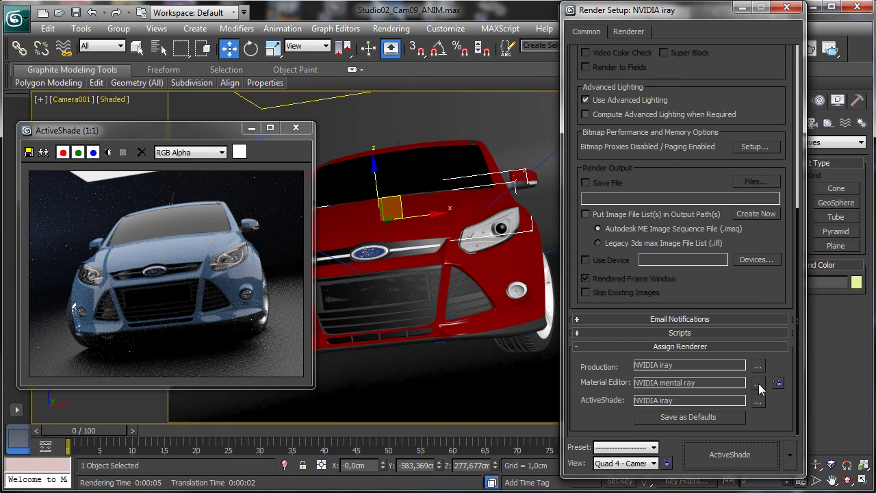
pyautogui.click(756, 366)
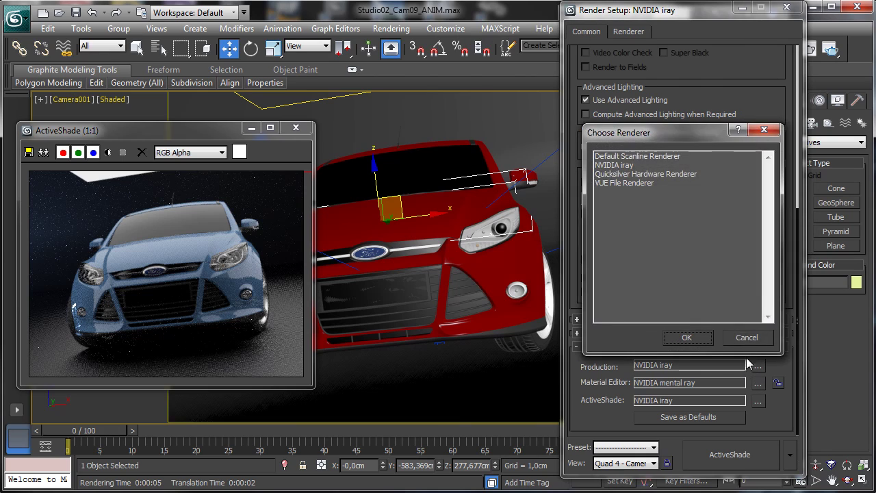
pyautogui.doubleClick(651, 157)
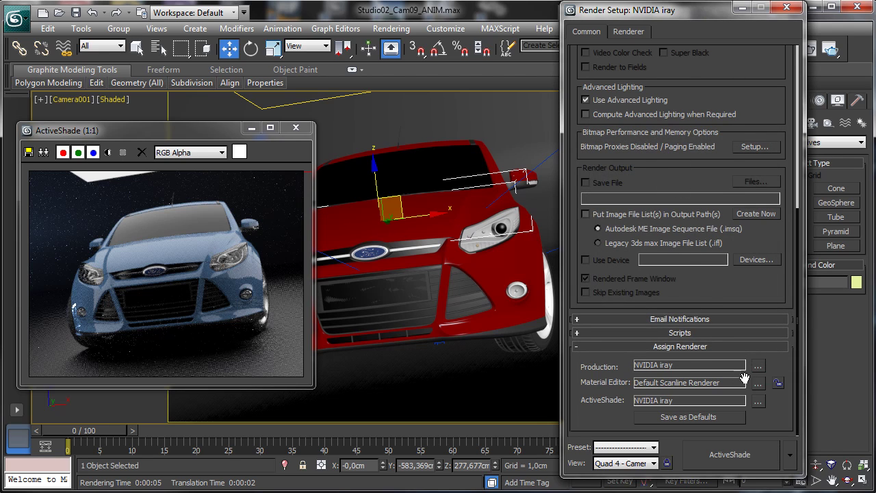
pyautogui.click(758, 383)
pyautogui.doubleClick(656, 166)
# Step: Select the body material in the compact Material Editor and open its diffuse colour map
pyautogui.press('m')
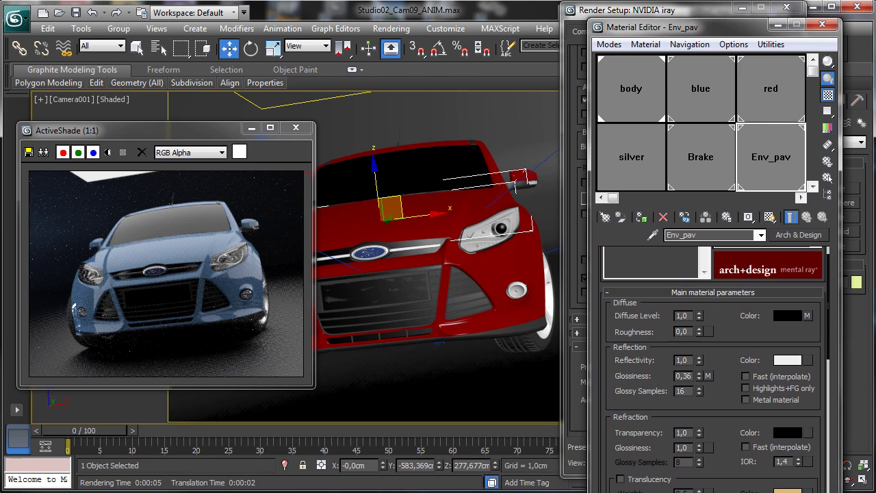
pyautogui.moveTo(663, 156); pyautogui.dragTo(664, 116)
pyautogui.click(633, 85)
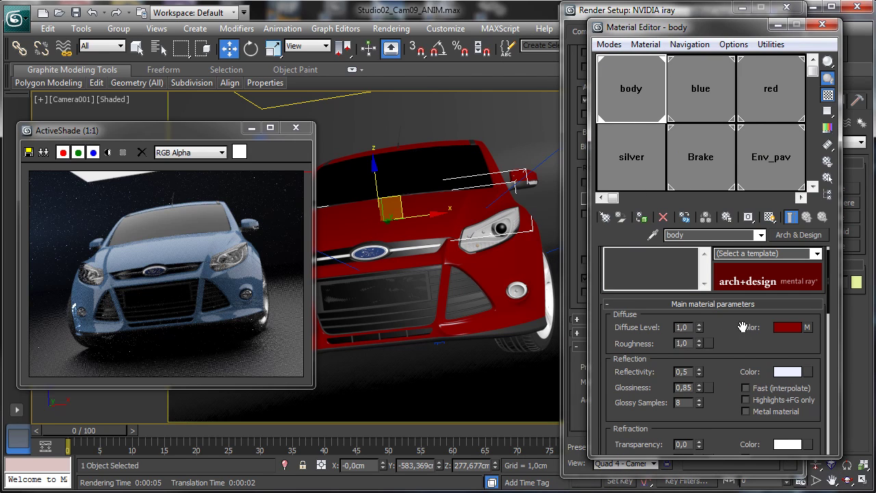
pyautogui.click(807, 327)
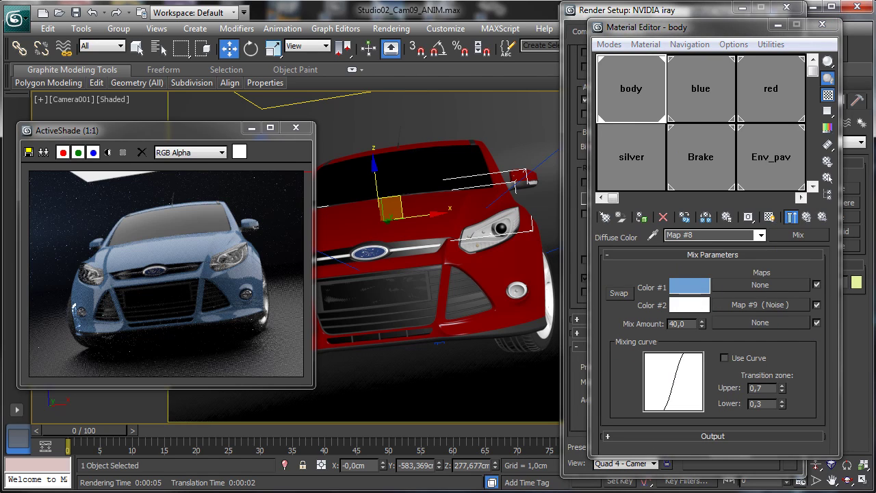
# Step: Change the diffuse map's Color #1 hue to magenta, making the paint purple
pyautogui.click(690, 287)
pyautogui.moveTo(114, 104); pyautogui.dragTo(669, 45)
pyautogui.click(521, 185)
pyautogui.click(801, 100)
pyautogui.moveTo(513, 70); pyautogui.dragTo(533, 69)
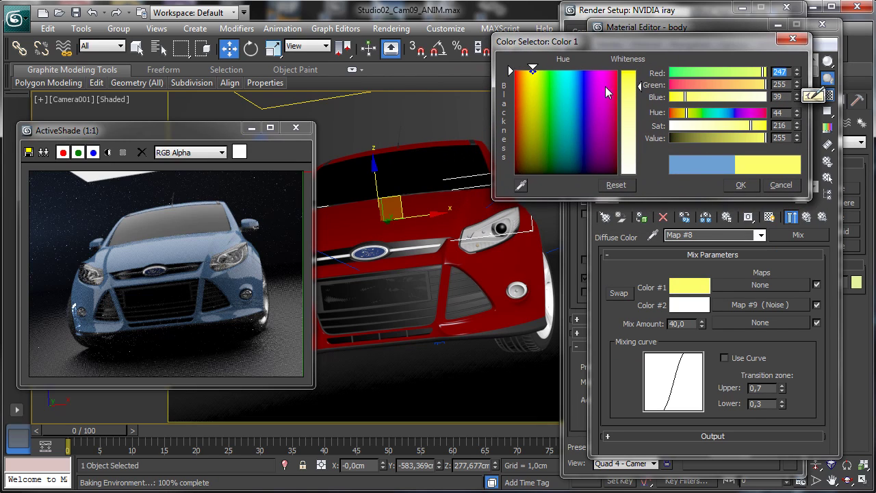
pyautogui.click(741, 185)
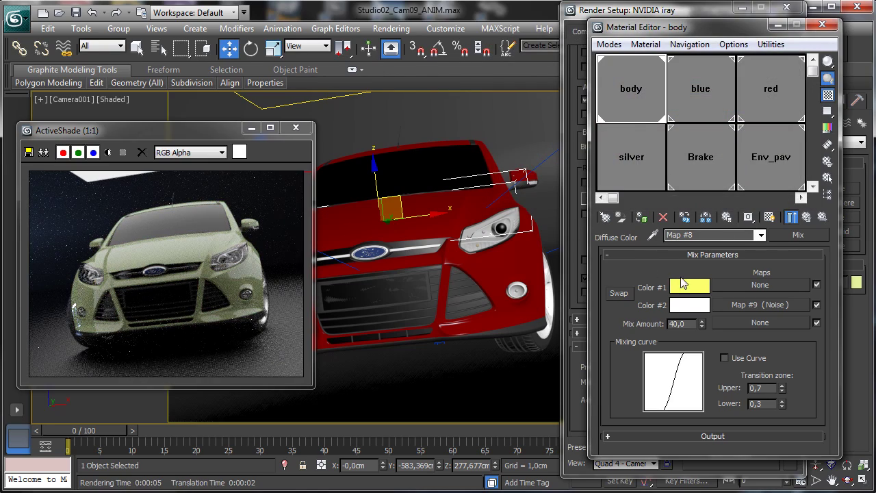
pyautogui.click(690, 286)
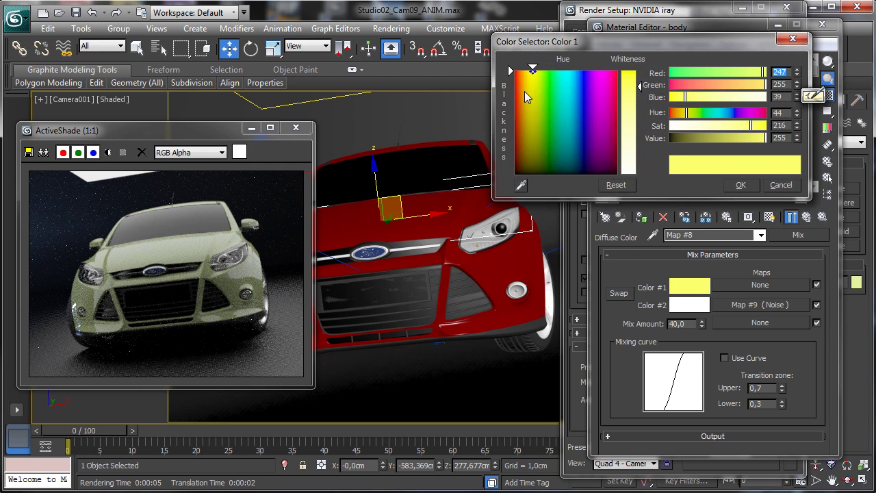
pyautogui.moveTo(533, 69)
pyautogui.mouseDown()
pyautogui.moveTo(605, 69)
pyautogui.moveTo(596, 69)
pyautogui.mouseUp()
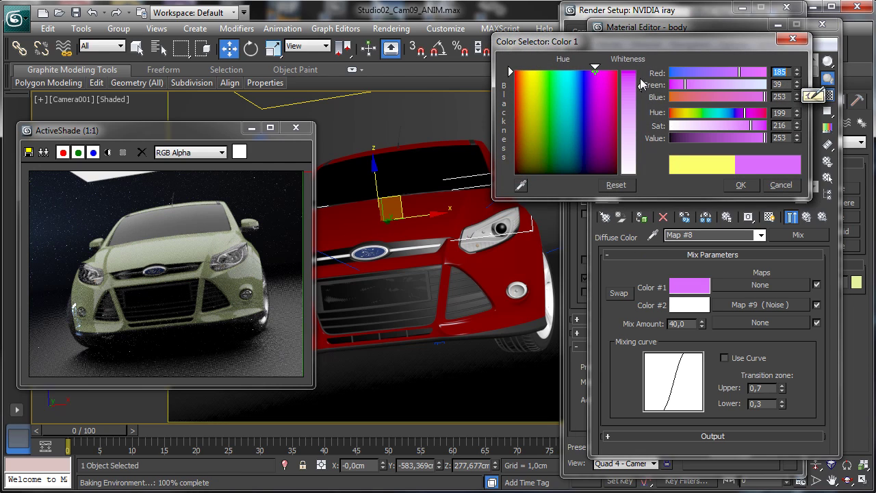
pyautogui.click(746, 189)
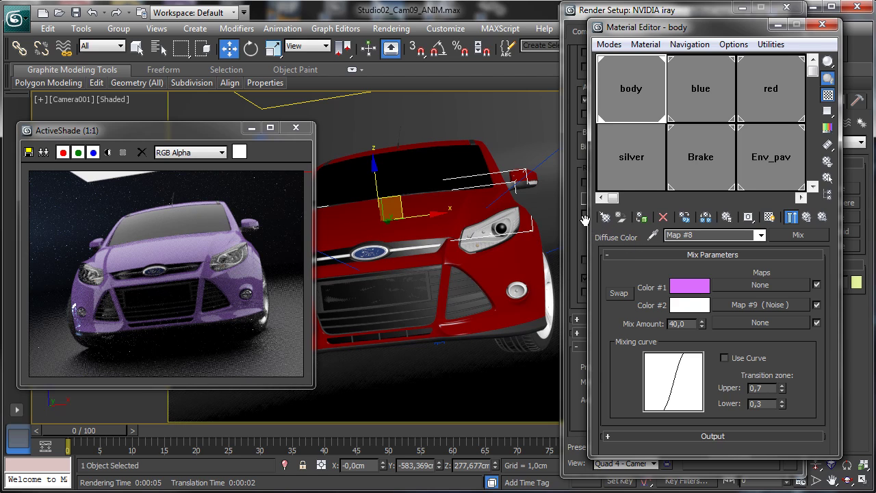
# Step: Close the Material Editor and Render Setup, then orbit the camera round to the car's side
pyautogui.click(831, 24)
pyautogui.click(787, 7)
pyautogui.click(848, 481)
pyautogui.moveTo(373, 256); pyautogui.dragTo(589, 256)
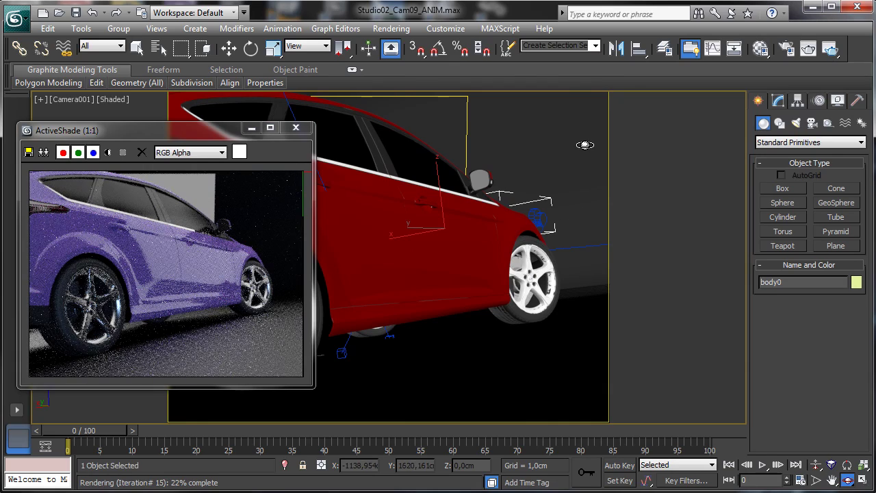
# Step: Orbit Camera001 upward until it frames the car's rear wheel and flank
pyautogui.moveTo(279, 101)
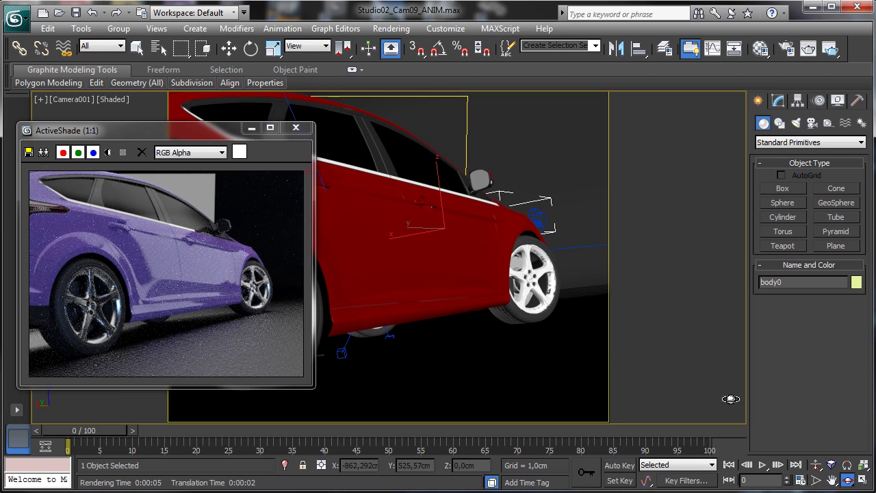
pyautogui.moveTo(400, 284); pyautogui.dragTo(421, 282)
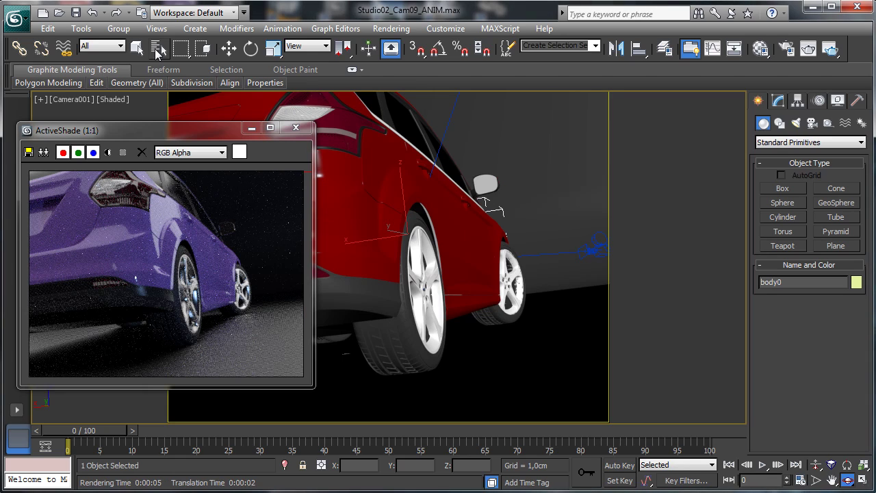
# Step: Select Camera001 from the viewport label menu and show its parameters in the Modify panel
pyautogui.click(76, 100)
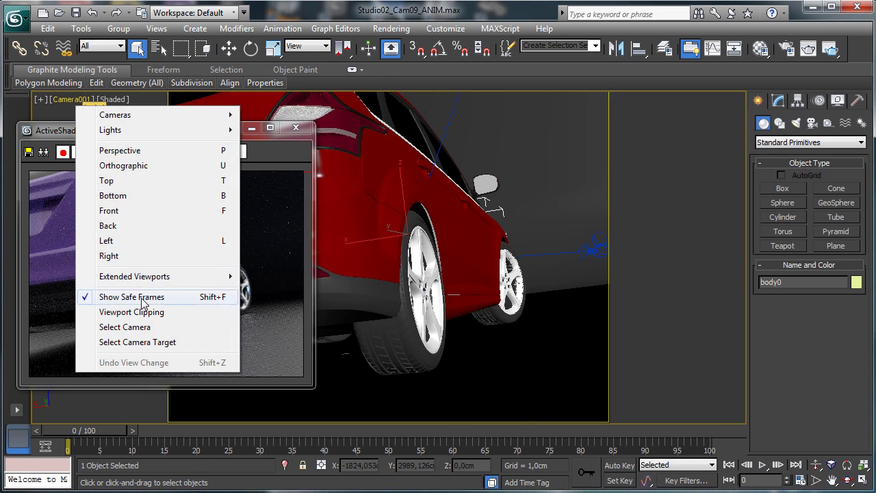
pyautogui.click(130, 327)
pyautogui.click(778, 102)
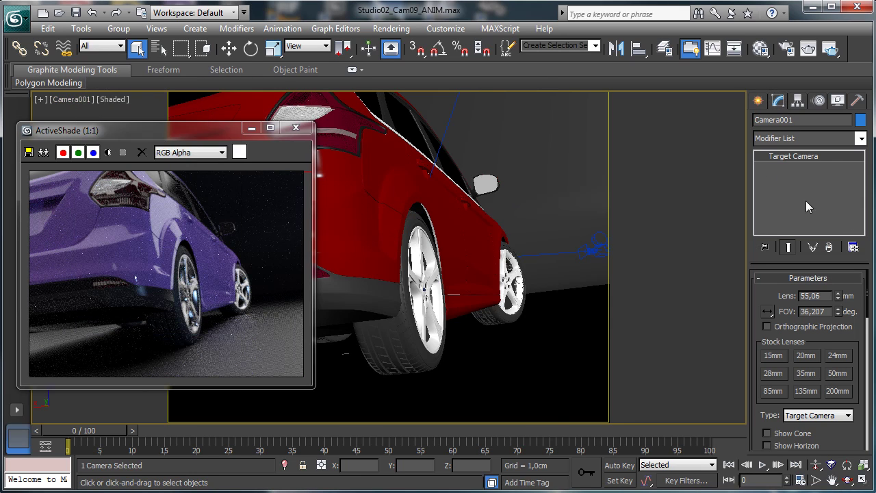
# Step: Set the camera's Multi-Pass Effect to Depth of Field (mental ray) and enable it
pyautogui.scroll(-10, 854, 433)
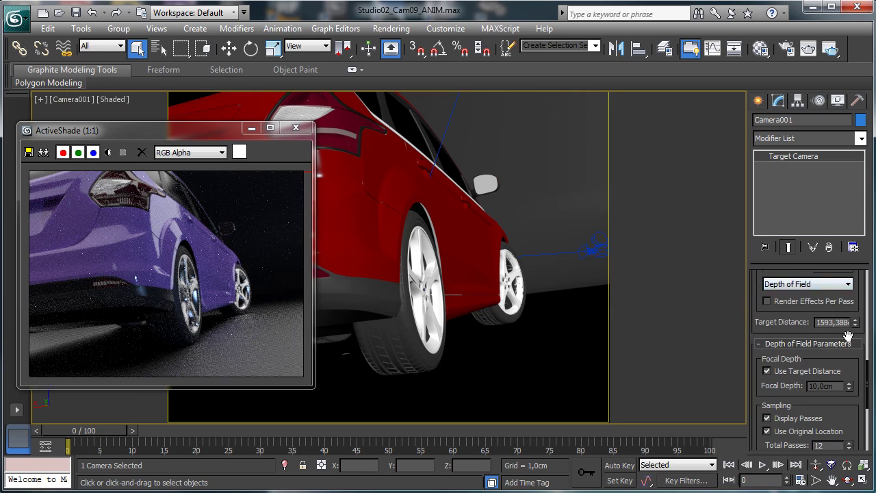
pyautogui.scroll(-5, 847, 344)
pyautogui.moveTo(849, 402); pyautogui.dragTo(837, 267)
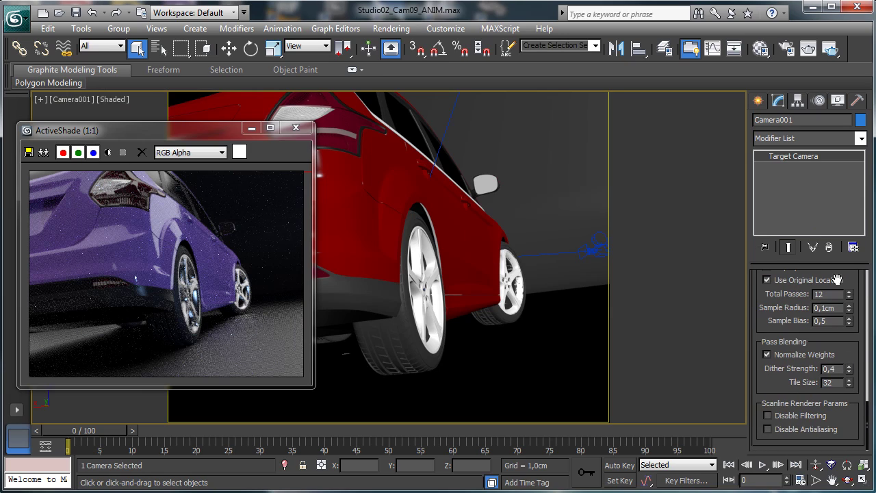
pyautogui.scroll(10, 851, 331)
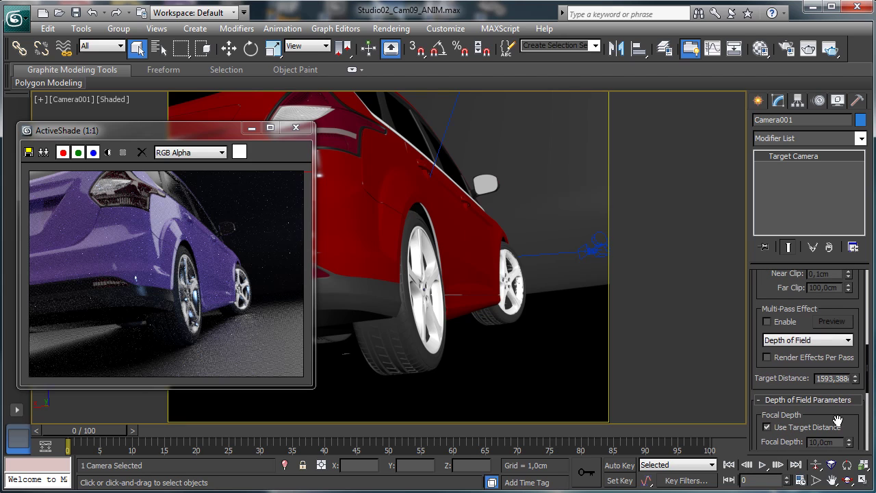
pyautogui.click(823, 340)
pyautogui.click(827, 350)
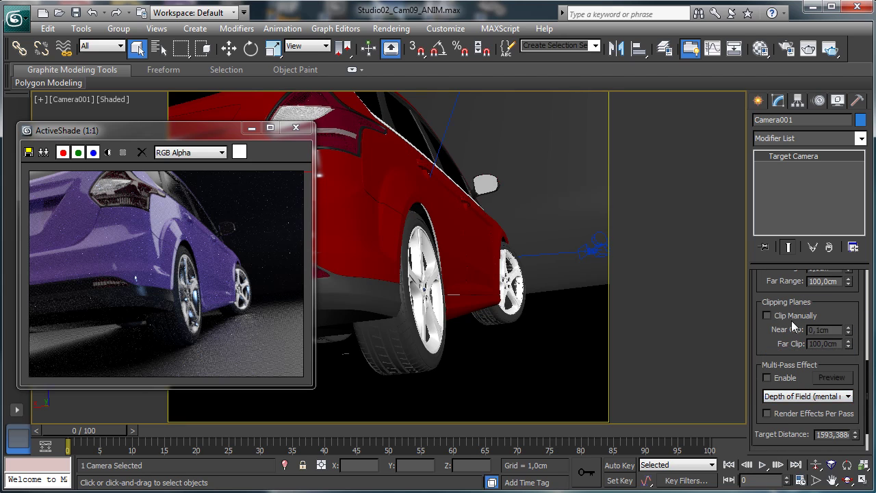
pyautogui.moveTo(769, 343); pyautogui.dragTo(783, 273)
pyautogui.click(783, 338)
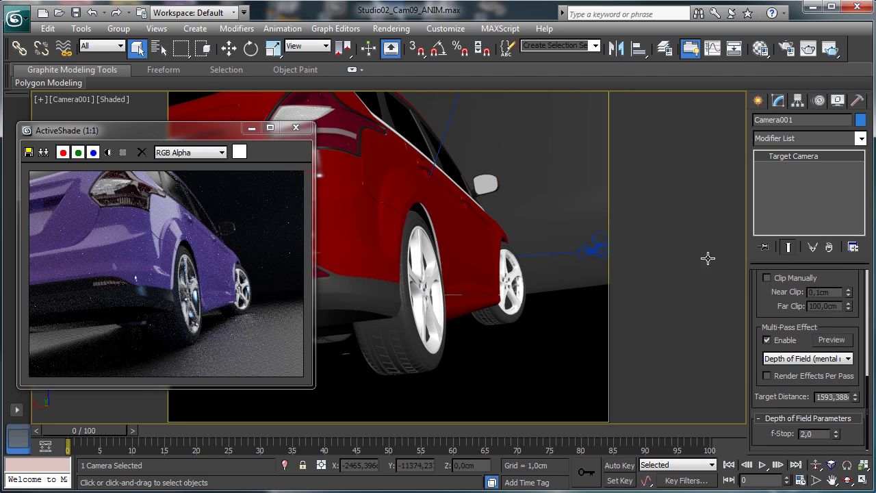
# Step: Restart the ActiveShade render from Render Setup, then close Render Setup
pyautogui.click(789, 49)
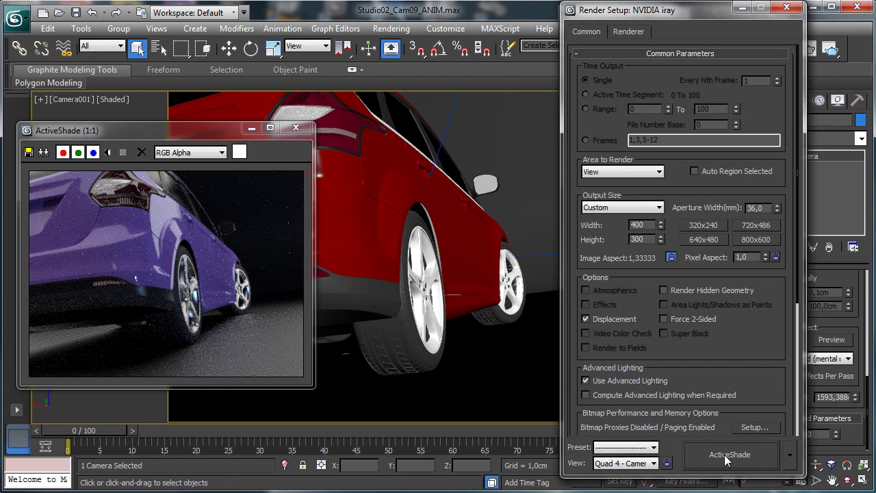
pyautogui.click(730, 457)
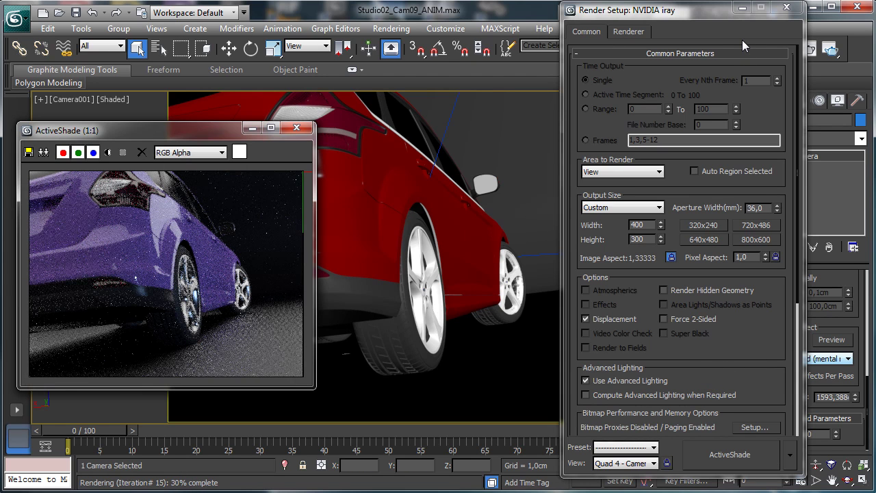
pyautogui.click(787, 7)
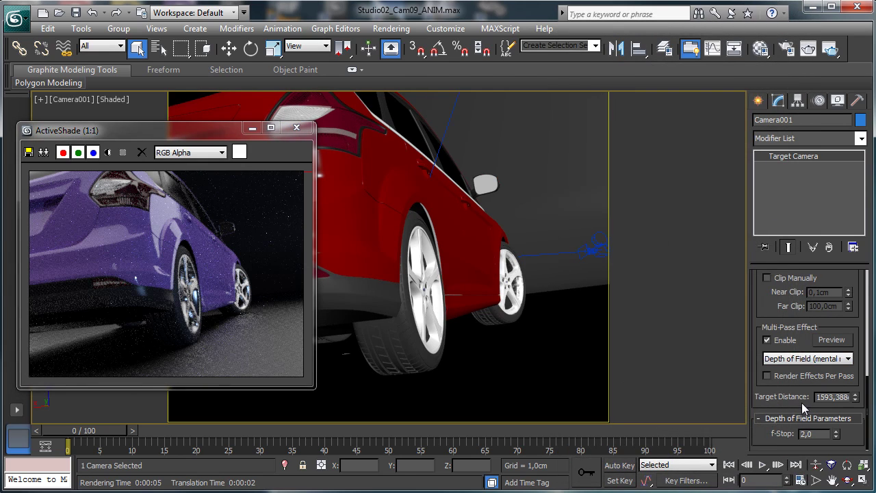
# Step: Set Camera001's Target Distance to 232,8cm, after trying 50 and 80 first
pyautogui.doubleClick(830, 396)
pyautogui.write('50')
pyautogui.press('Return')
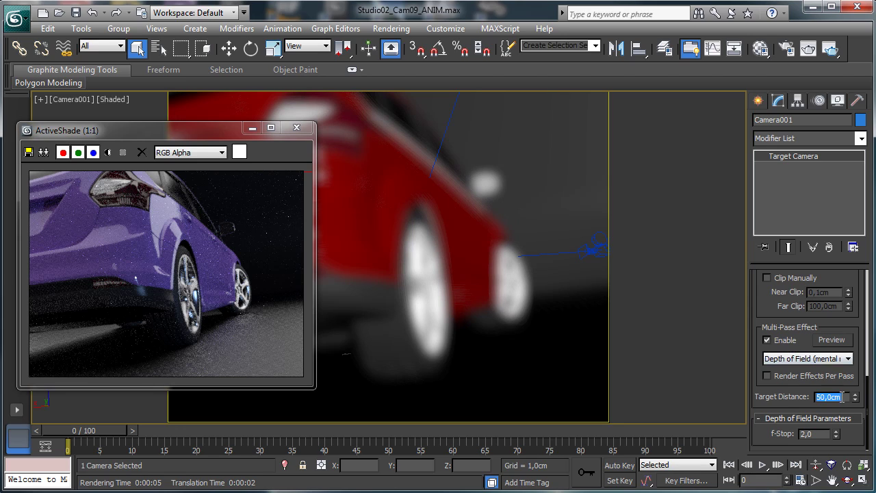
pyautogui.write('80')
pyautogui.press('Return')
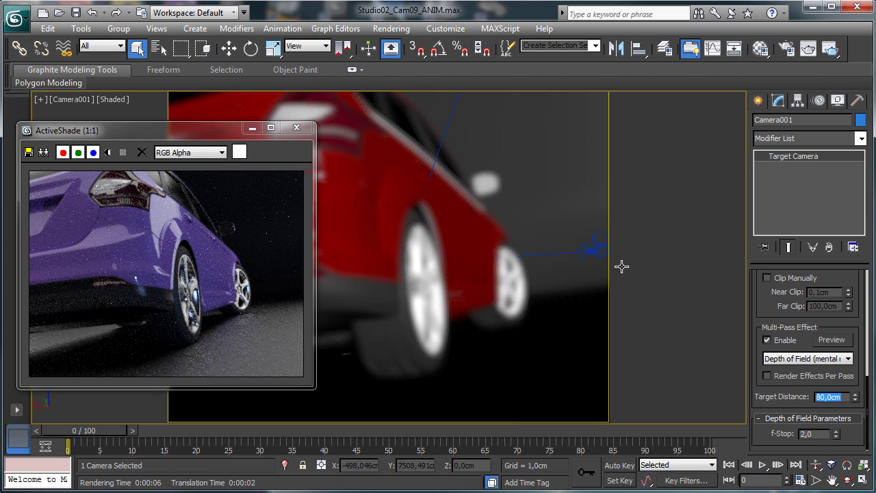
pyautogui.moveTo(858, 400); pyautogui.dragTo(831, 263)
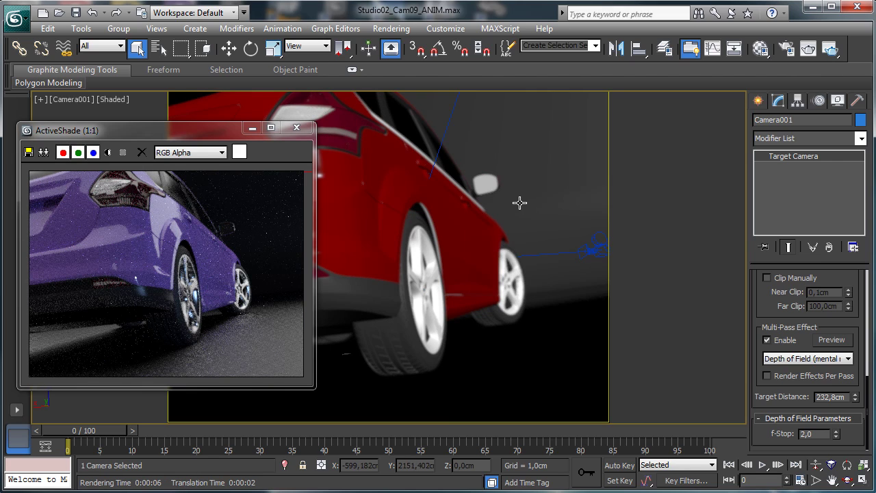
pyautogui.click(788, 49)
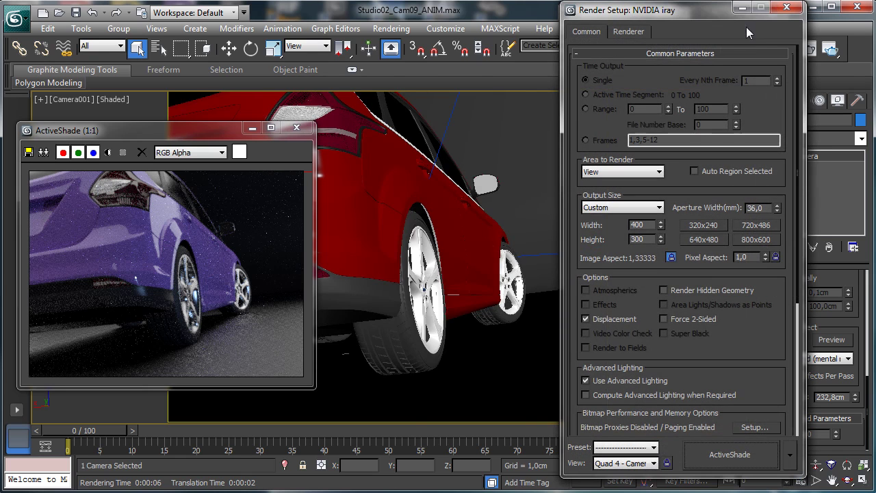
pyautogui.click(629, 32)
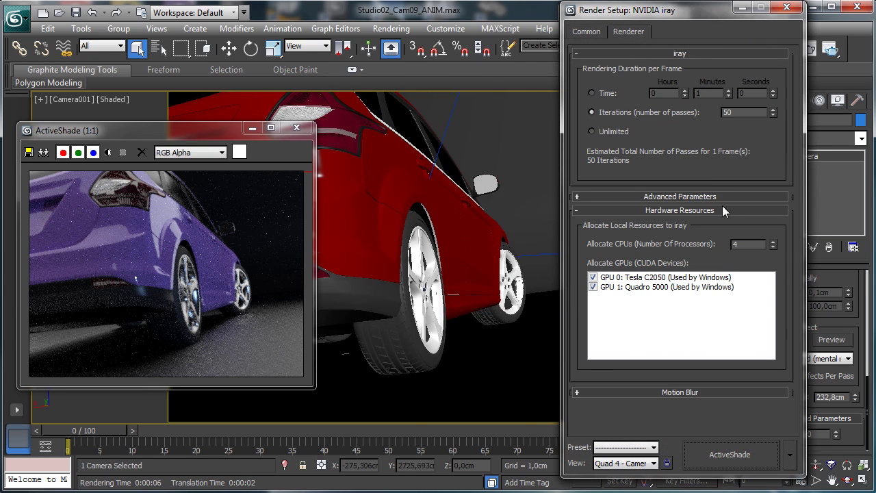
pyautogui.click(702, 197)
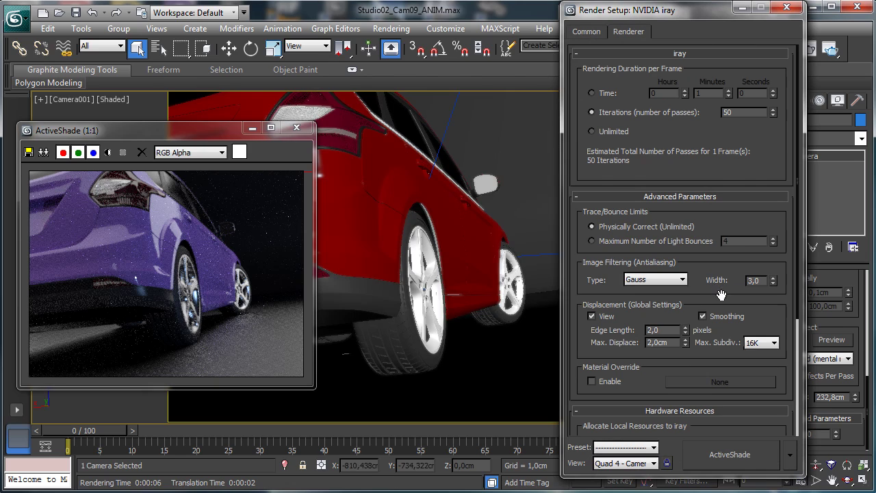
pyautogui.moveTo(773, 303); pyautogui.dragTo(722, 132)
pyautogui.moveTo(654, 205); pyautogui.dragTo(687, 373)
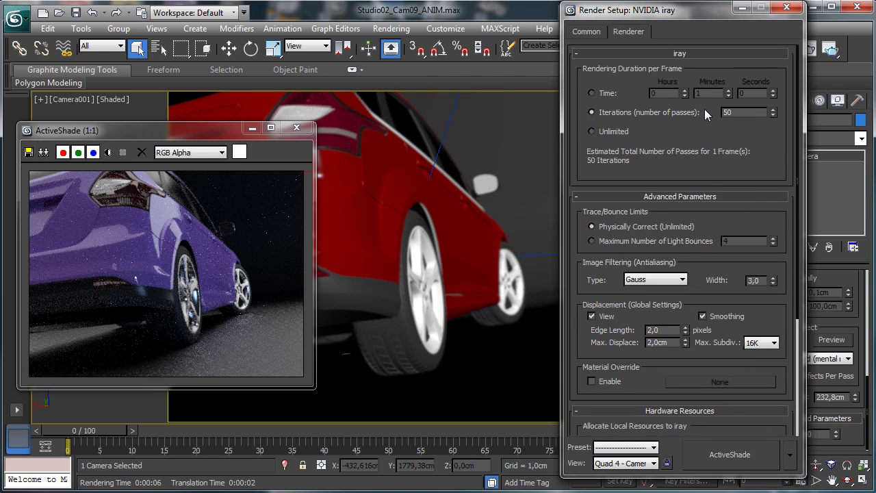
# Step: Close Render Setup and move the ActiveShade window to the right side of the screen
pyautogui.click(787, 7)
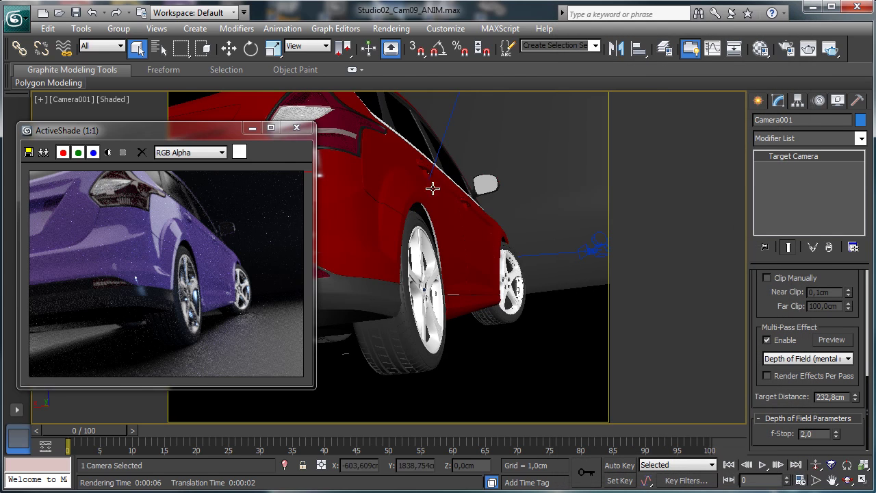
pyautogui.moveTo(214, 133); pyautogui.dragTo(767, 103)
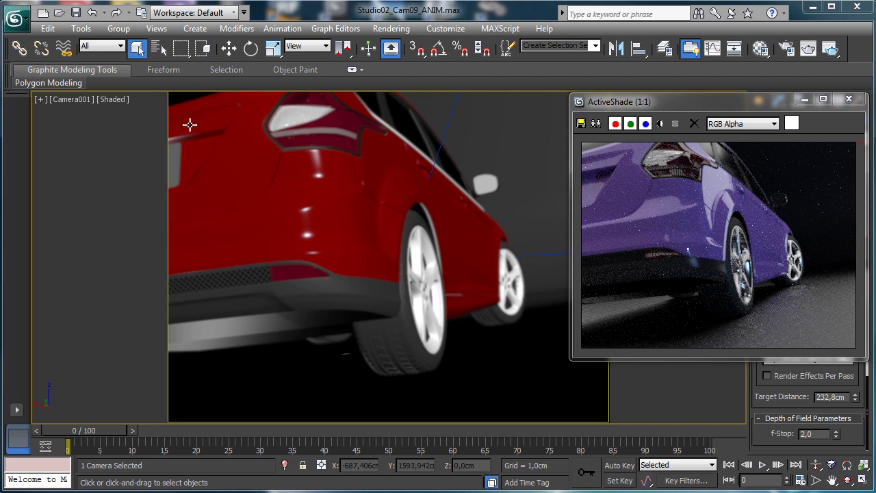
# Step: Reset 3ds Max to an empty scene without saving the car scene
pyautogui.click(14, 19)
pyautogui.click(46, 80)
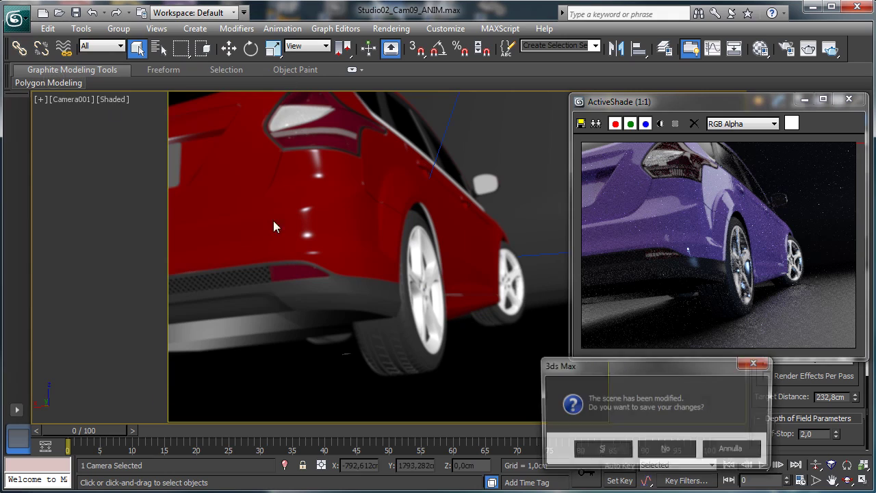
pyautogui.click(657, 449)
pyautogui.click(415, 276)
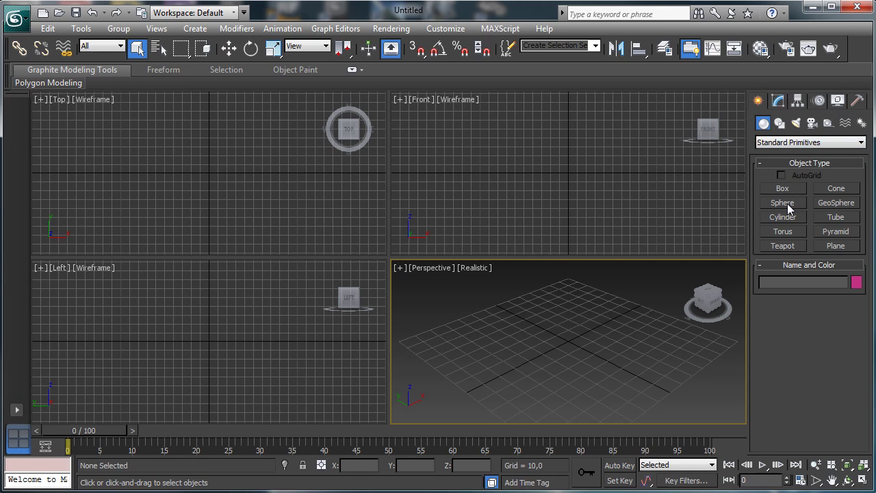
# Step: Create a sphere and Auto Key it moving right at frame 31, ending on frame 15
pyautogui.click(789, 203)
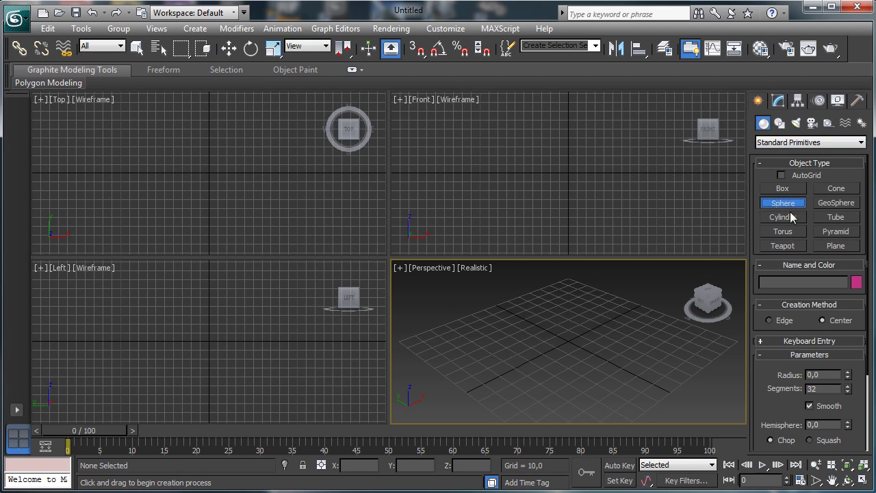
pyautogui.moveTo(436, 372); pyautogui.dragTo(449, 387)
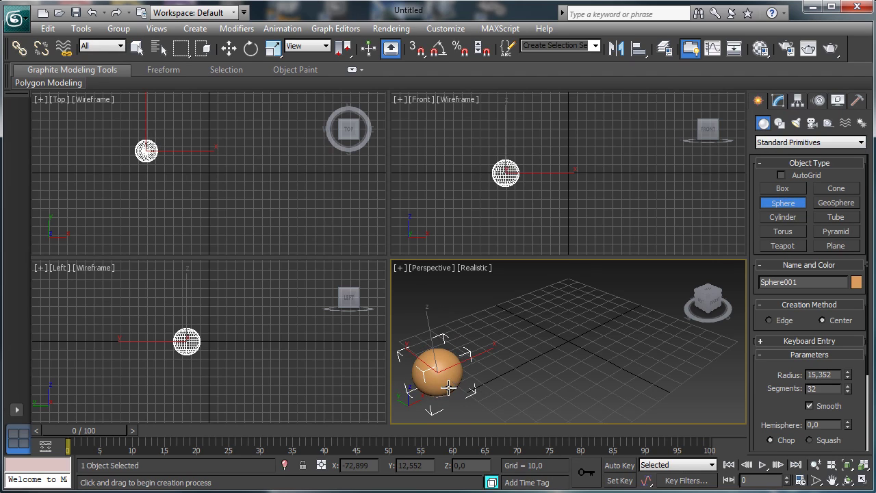
pyautogui.click(231, 48)
pyautogui.press('n')
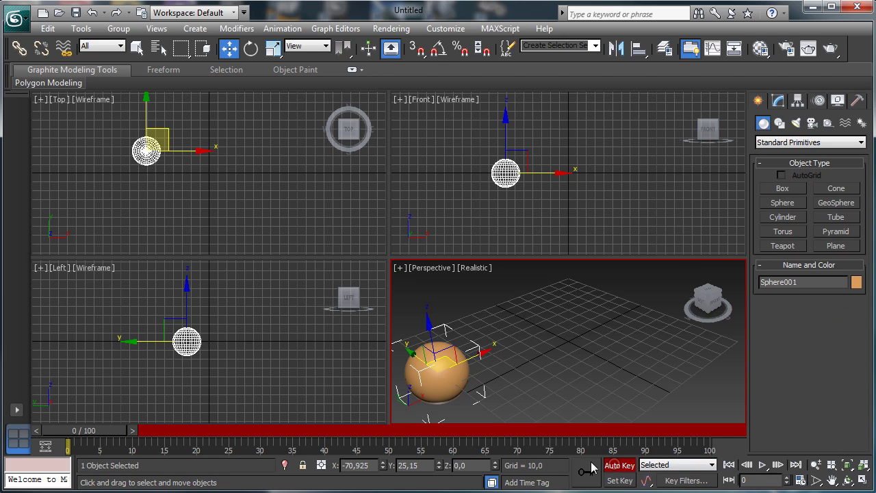
pyautogui.moveTo(85, 433); pyautogui.dragTo(272, 438)
pyautogui.moveTo(438, 369); pyautogui.dragTo(663, 275)
pyautogui.moveTo(261, 433); pyautogui.dragTo(171, 435)
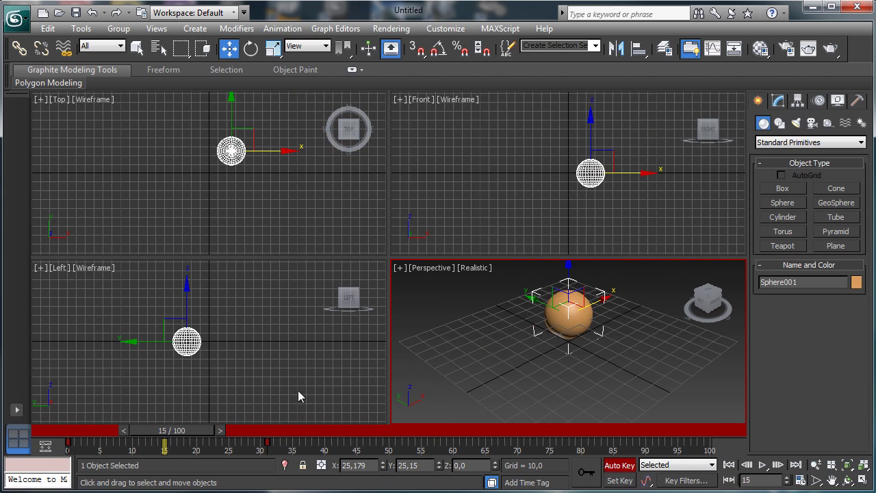
pyautogui.click(633, 468)
# Step: Orbit the perspective view and bring up Render Setup on its Common parameters
pyautogui.click(848, 480)
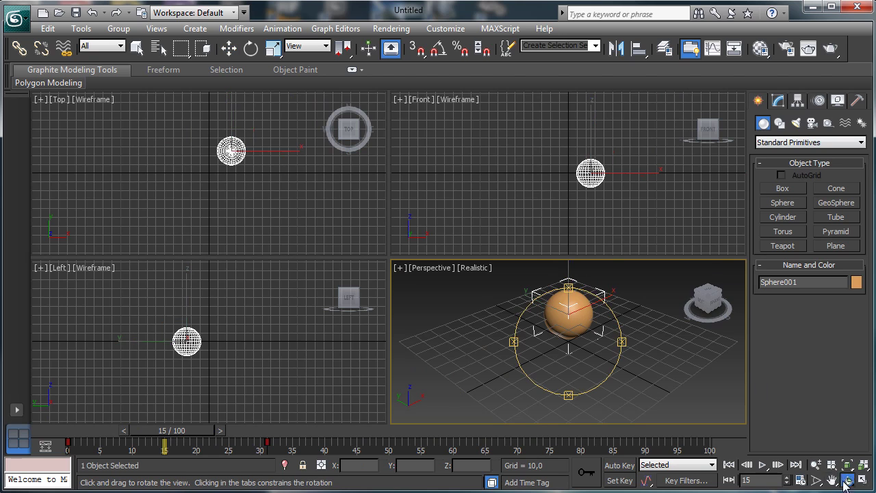
pyautogui.moveTo(565, 335); pyautogui.dragTo(489, 358)
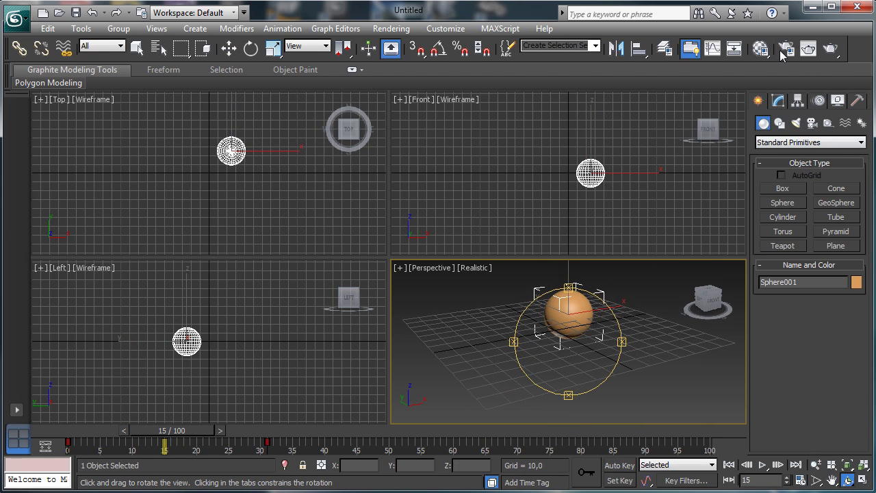
pyautogui.click(786, 49)
pyautogui.moveTo(634, 23); pyautogui.dragTo(177, 27)
pyautogui.click(252, 45)
# Step: Render frame 15 in Production mode and move the rendered frame window aside
pyautogui.scroll(-5, 233, 360)
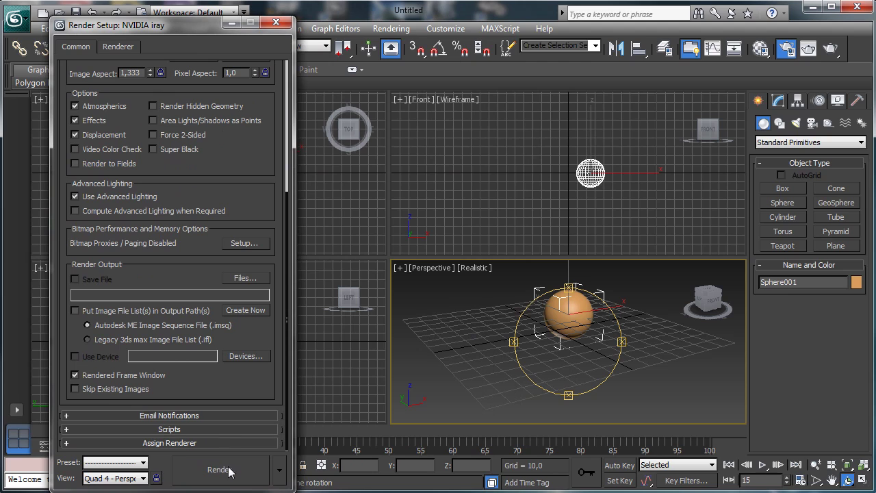
pyautogui.click(279, 470)
pyautogui.moveTo(260, 168); pyautogui.dragTo(237, 186)
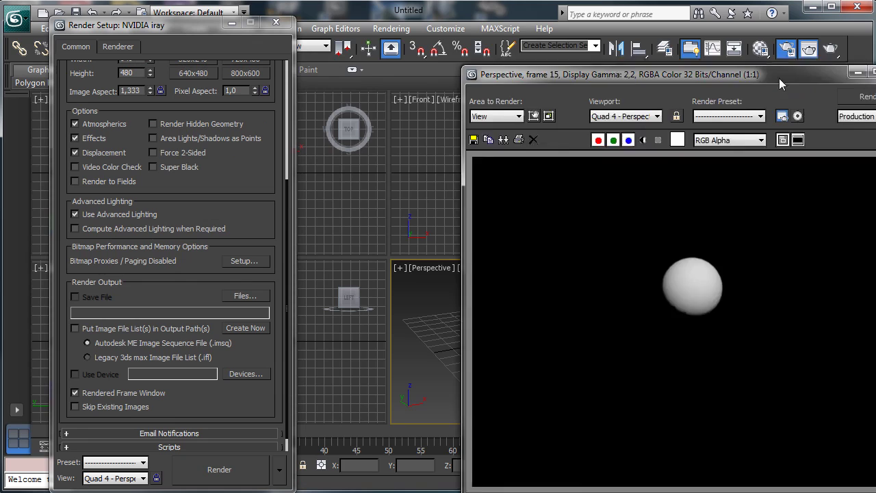
pyautogui.moveTo(781, 84); pyautogui.dragTo(631, 45)
# Step: Limit iray to a fixed 50 iterations per frame on the Renderer tab
pyautogui.click(118, 46)
pyautogui.click(157, 128)
pyautogui.doubleClick(226, 128)
pyautogui.write('50')
pyautogui.press('Return')
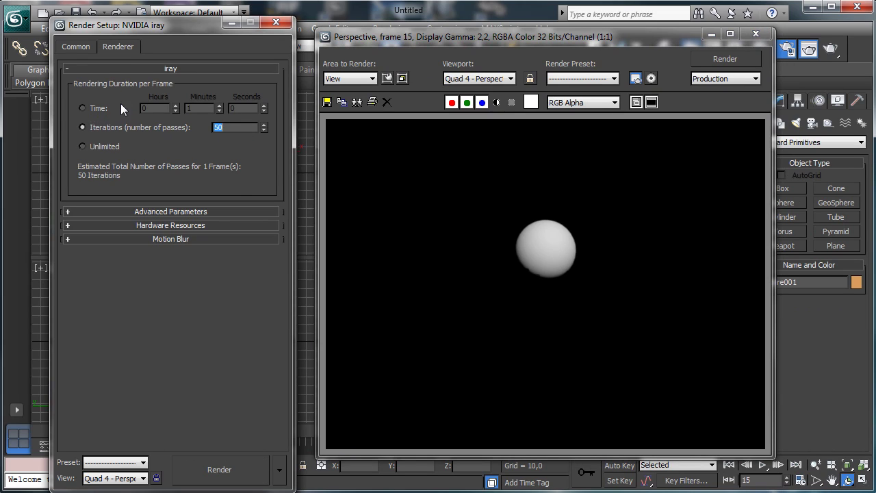
# Step: Enable iray motion blur and render the frame
pyautogui.click(140, 239)
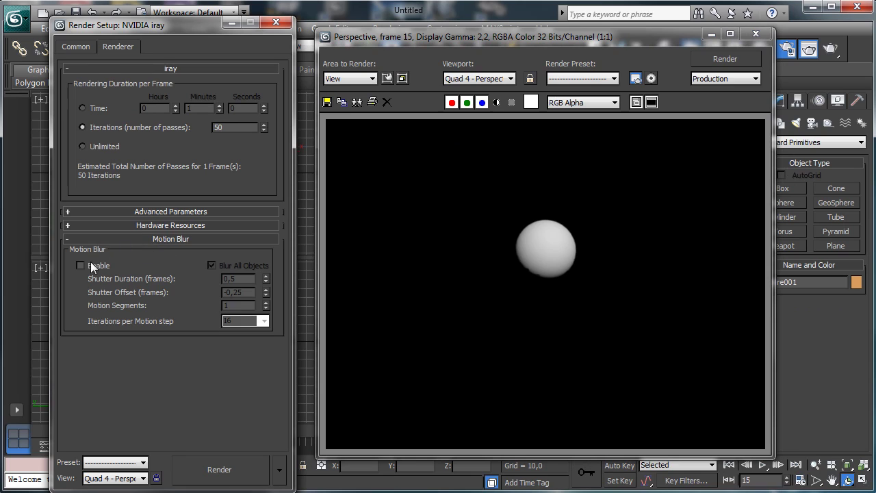
pyautogui.click(81, 266)
pyautogui.click(251, 470)
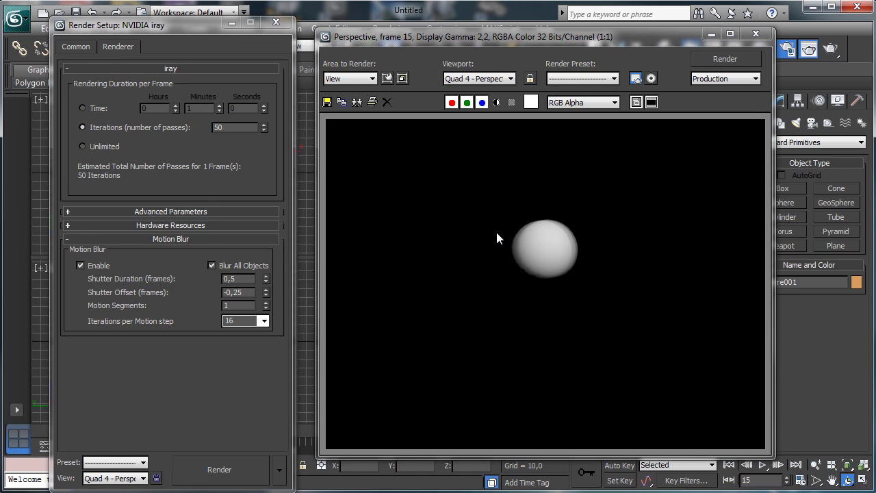
# Step: Set Shutter Duration to 2 frames and re-render the sphere
pyautogui.doubleClick(243, 279)
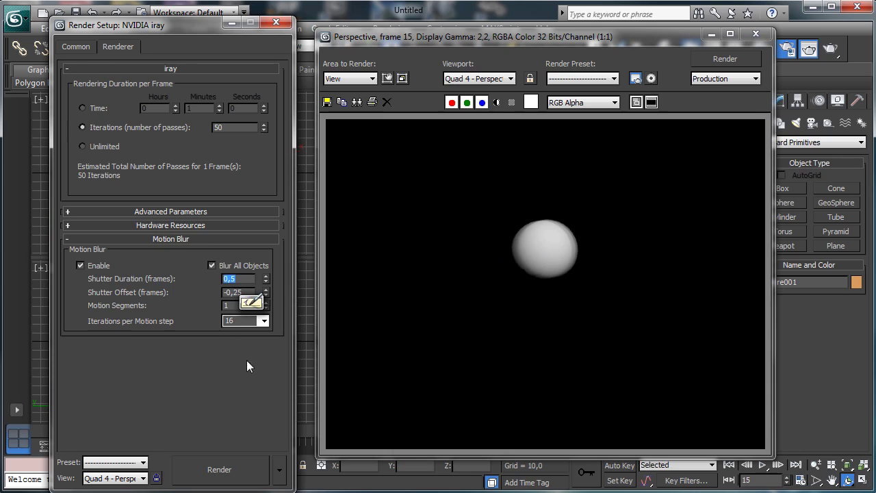
pyautogui.write('2')
pyautogui.press('Return')
pyautogui.click(725, 59)
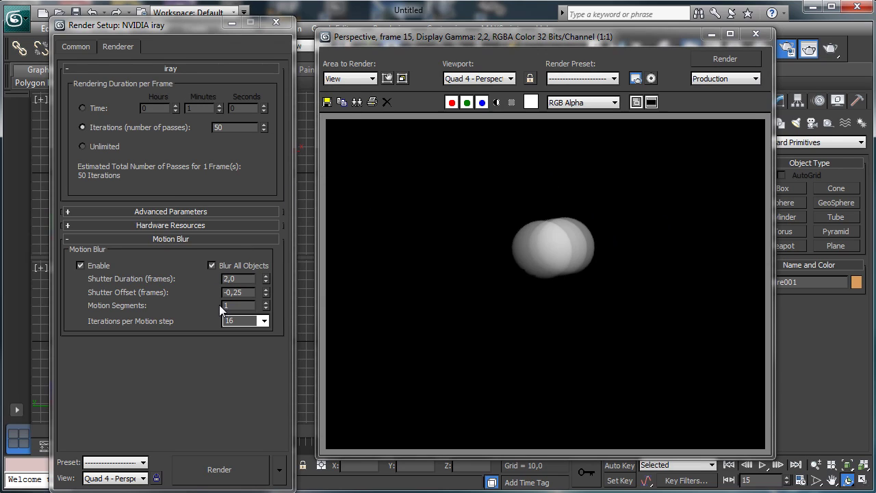
# Step: Render with Iterations per Motion step set to 64
pyautogui.click(264, 321)
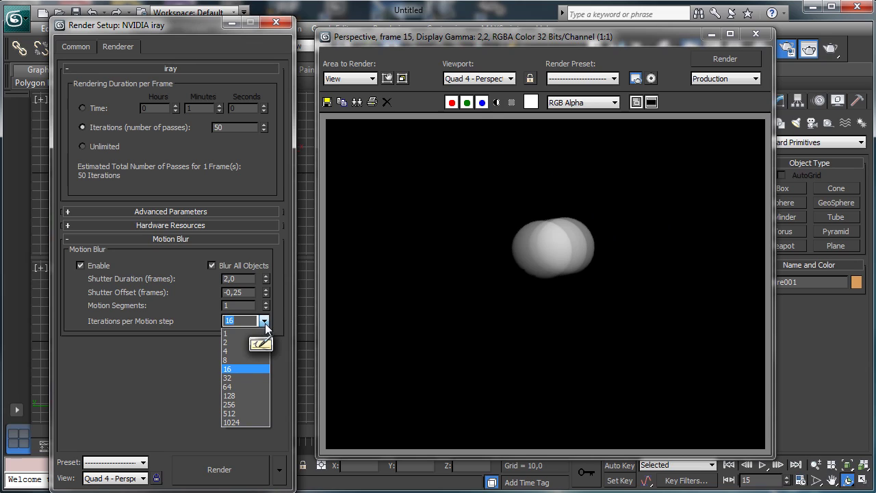
pyautogui.click(239, 387)
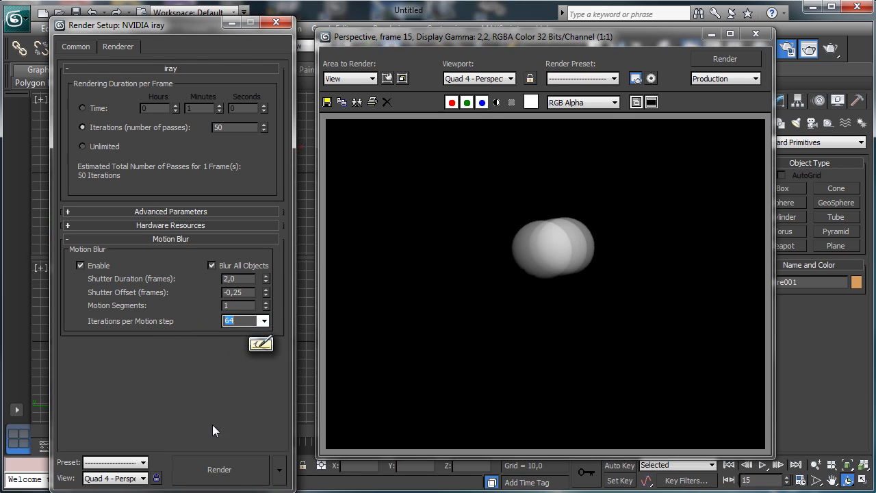
pyautogui.click(228, 472)
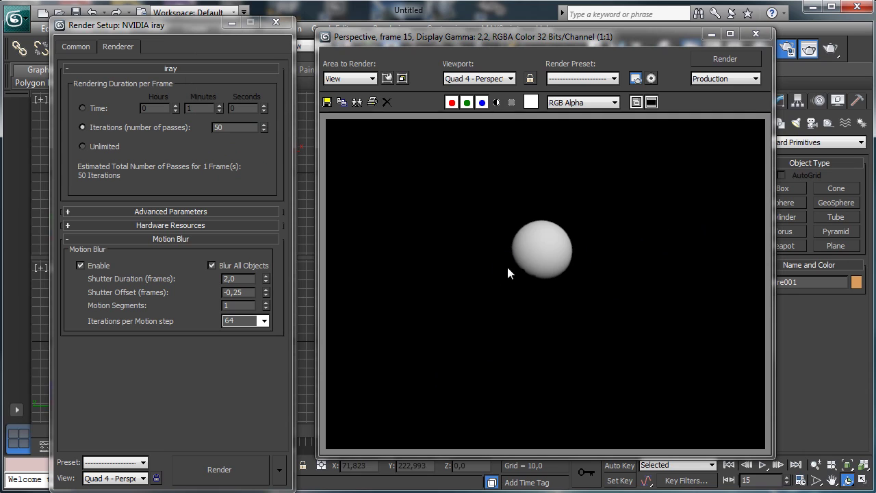
# Step: Return motion step iterations to 16, raise Iterations to 500, and render again
pyautogui.click(263, 321)
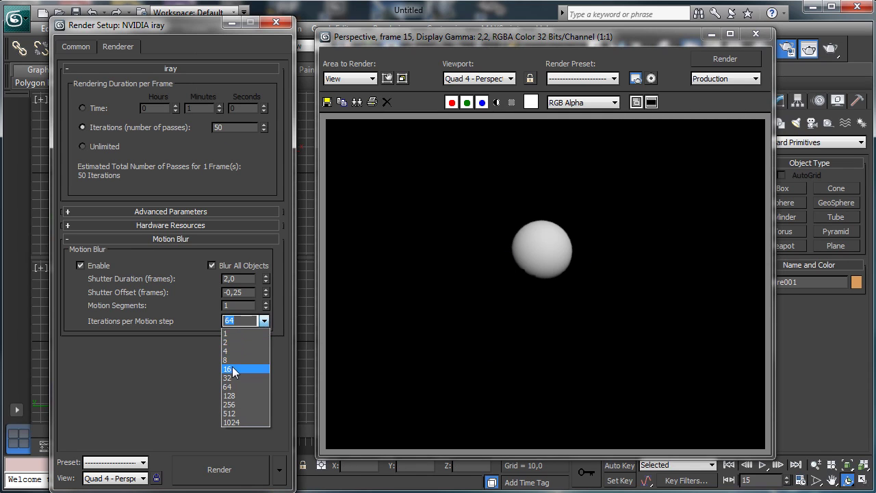
pyautogui.click(231, 369)
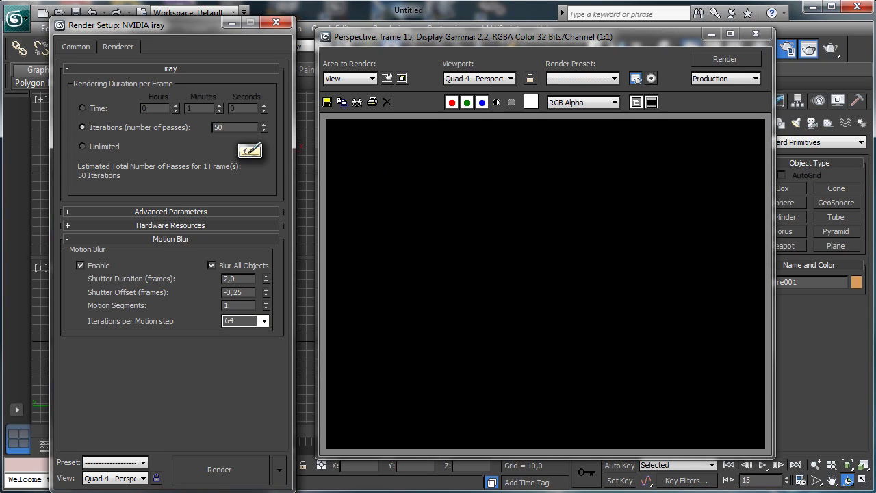
pyautogui.write('0')
pyautogui.press('Return')
pyautogui.click(725, 59)
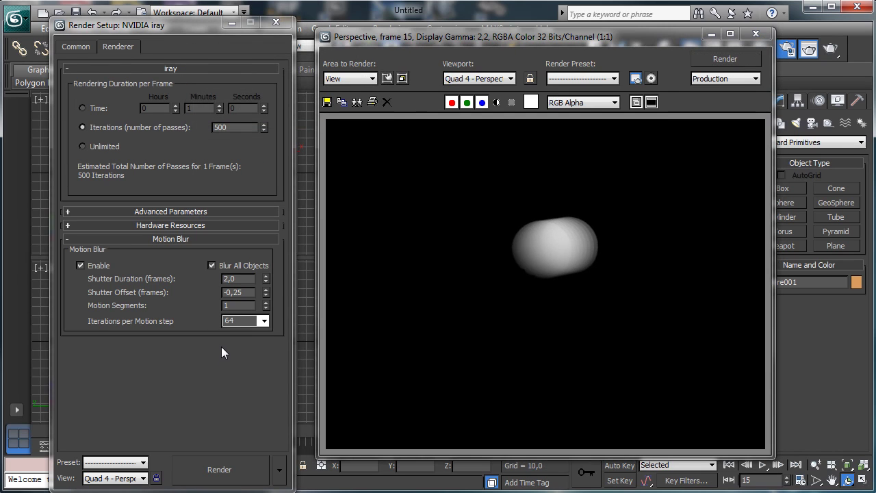
# Step: Render with Iterations per Motion step set to 128
pyautogui.click(265, 322)
pyautogui.click(253, 387)
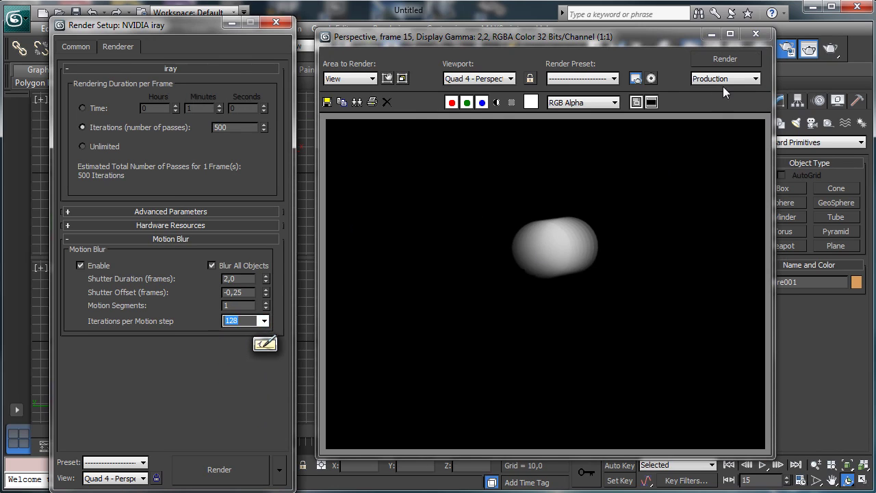
pyautogui.click(725, 59)
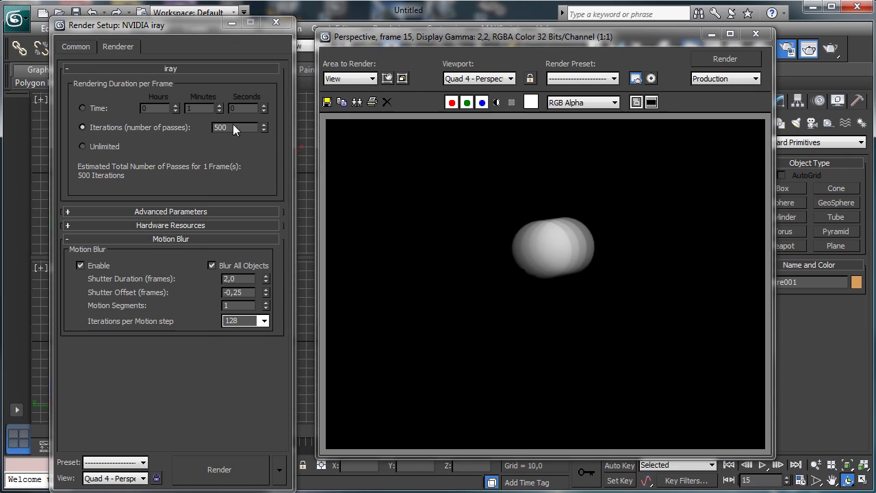
# Step: Switch iray to Unlimited duration, start a render, then cancel it partway
pyautogui.click(96, 146)
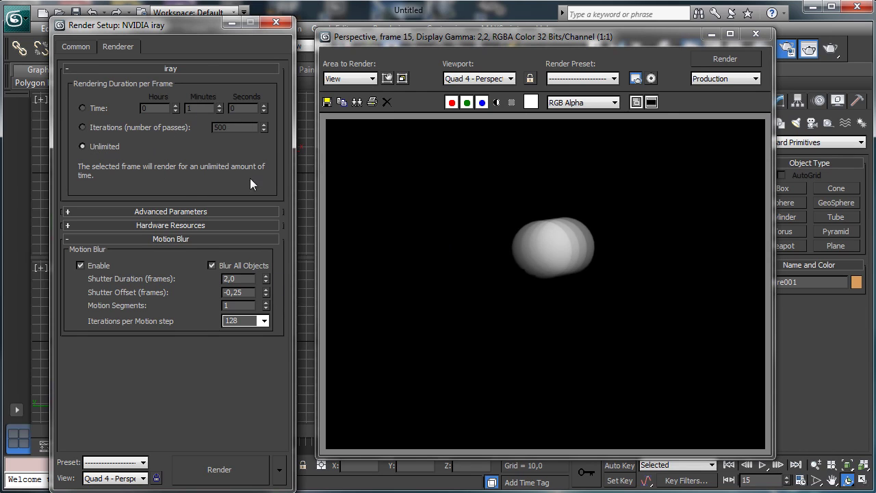
pyautogui.click(724, 59)
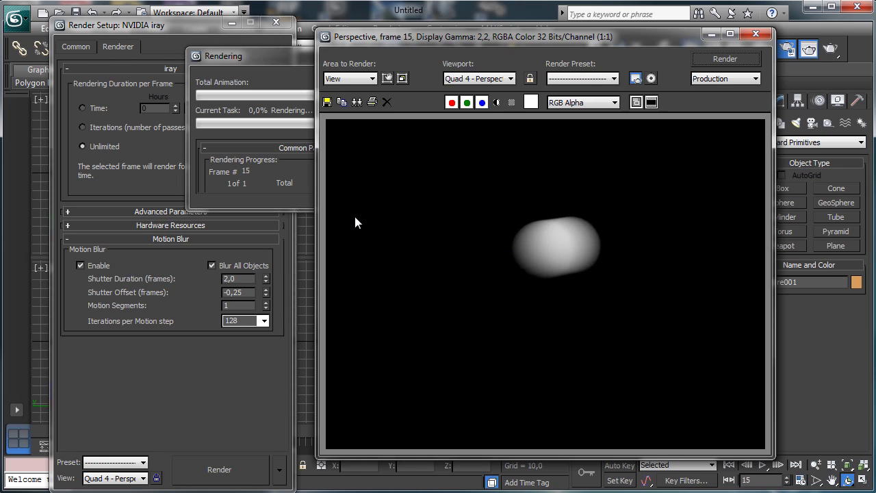
pyautogui.click(284, 61)
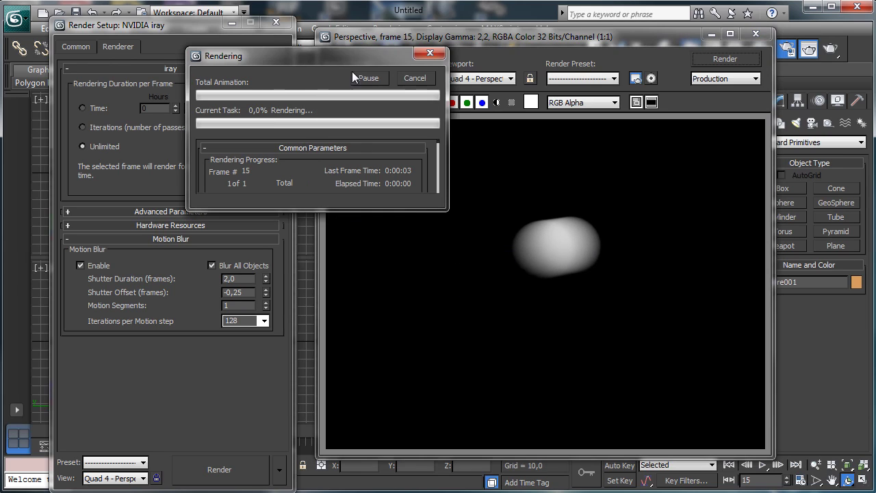
pyautogui.click(415, 78)
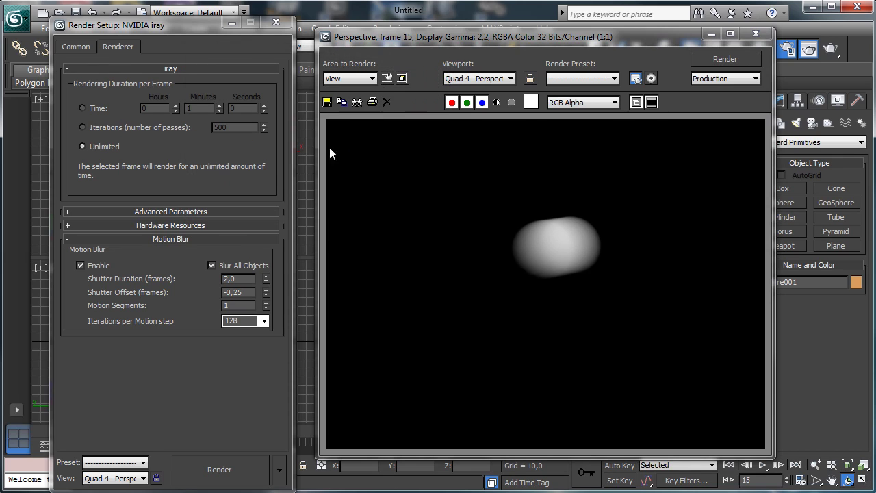